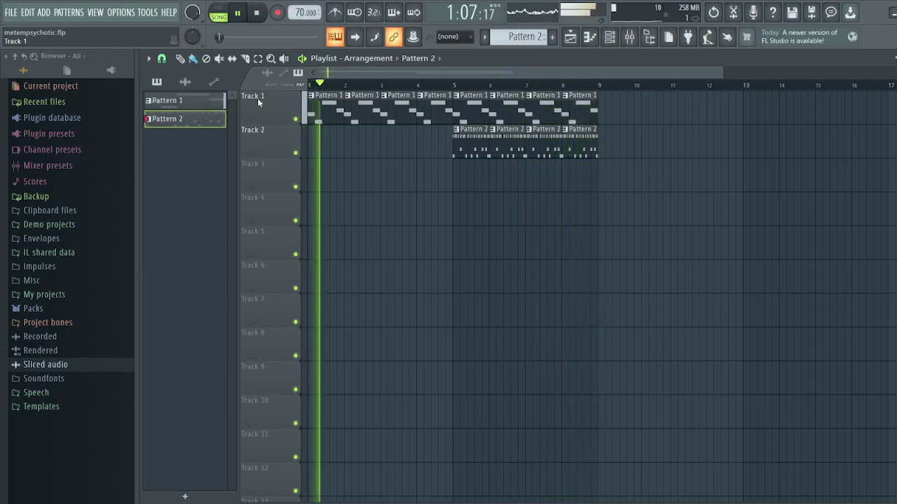
- Place Pattern 2 clips on Tracks 3 to 7 from bar 5, offsetting each two steps from the one above
click(465, 180)
click(466, 209)
click(475, 241)
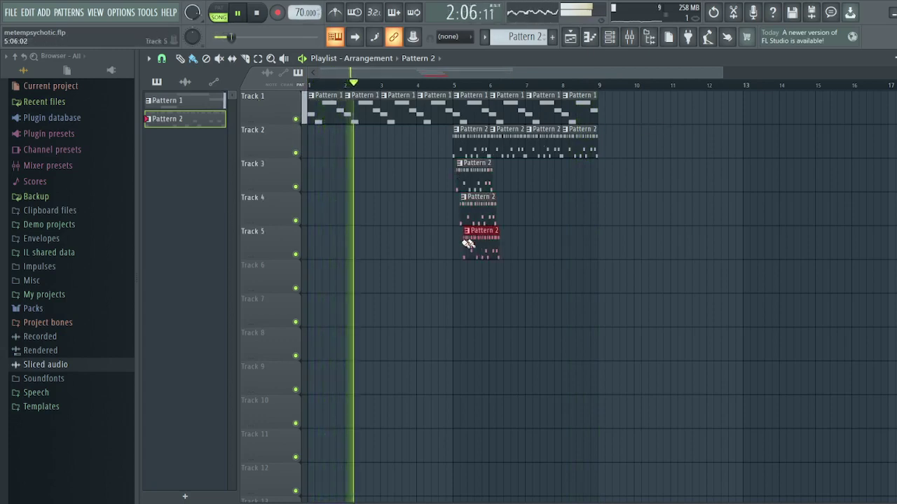
click(473, 272)
click(478, 314)
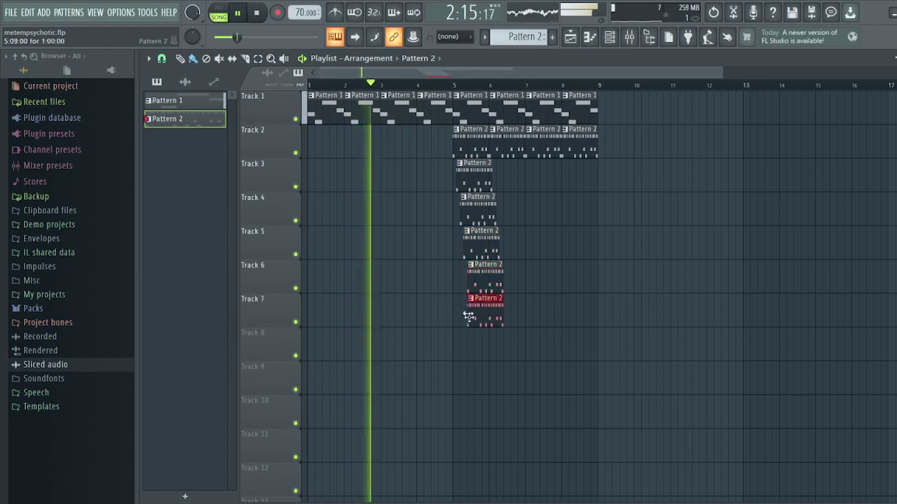
- Continue the staircase with Pattern 2 clips on Tracks 8 to 10, adjusting each to a two-step offset
click(487, 333)
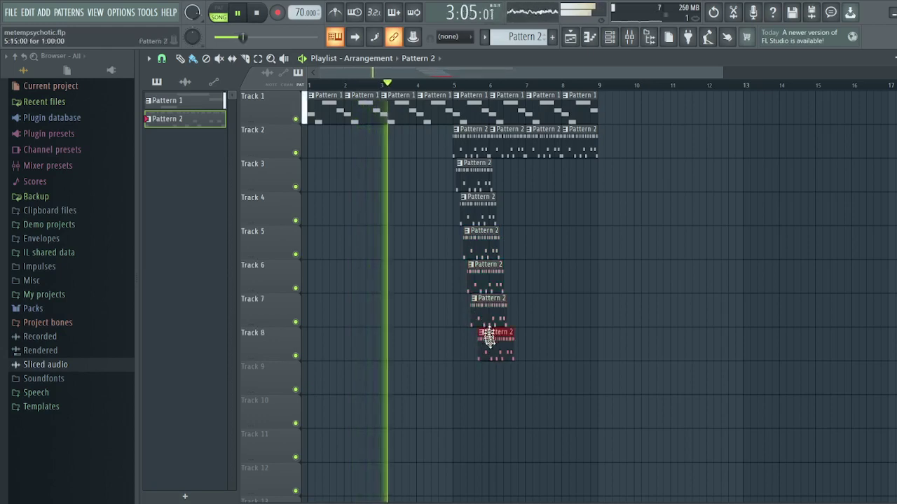
drag(487, 334, 483, 340)
click(477, 375)
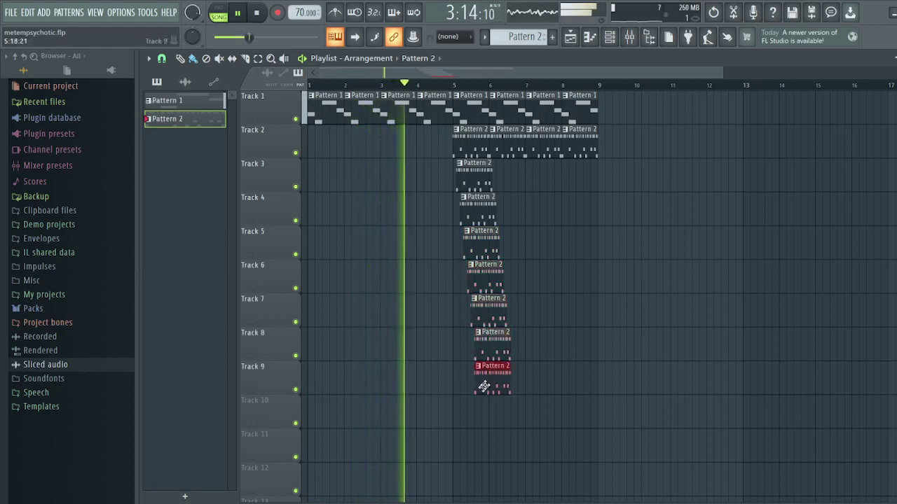
drag(476, 379, 480, 378)
click(482, 408)
scroll(527, 385, down, 1)
scroll(527, 385, down, 3)
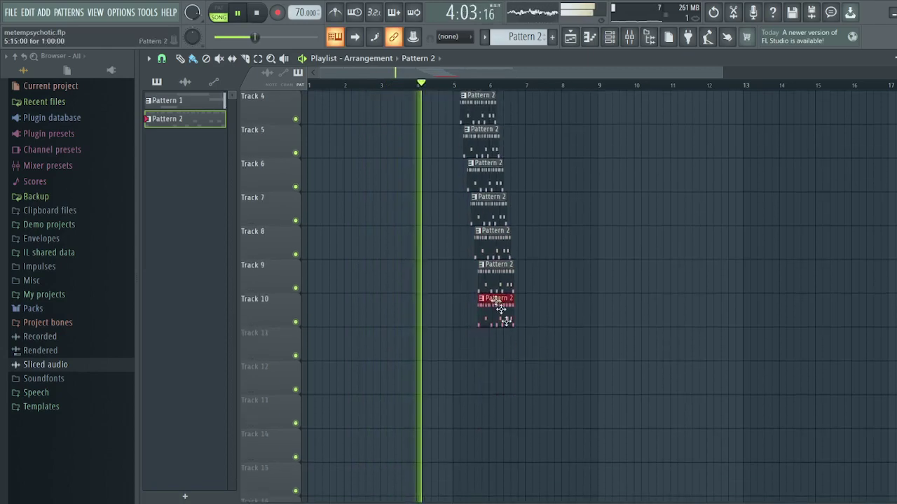
drag(491, 303, 494, 302)
- Extend the diagonal of Pattern 2 clips across Tracks 11 to 16, each shifted further along the timeline
click(489, 337)
drag(488, 343, 492, 343)
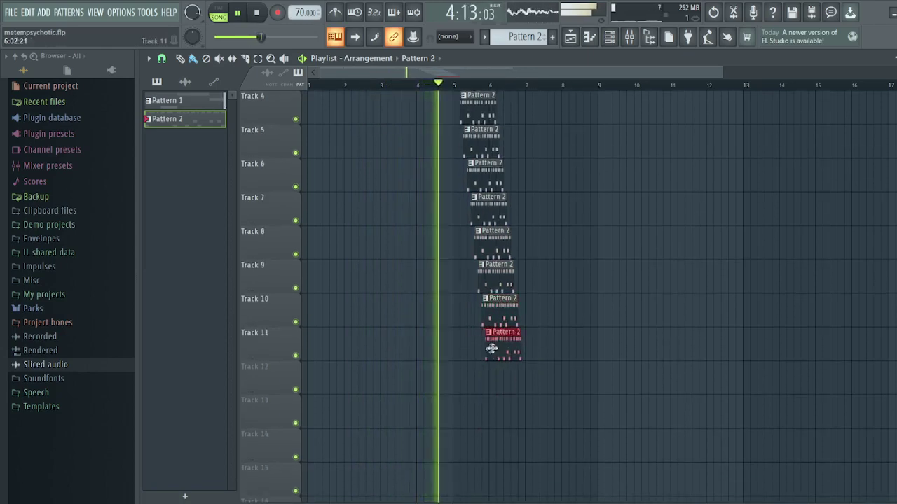
click(495, 370)
scroll(483, 400, down, 2)
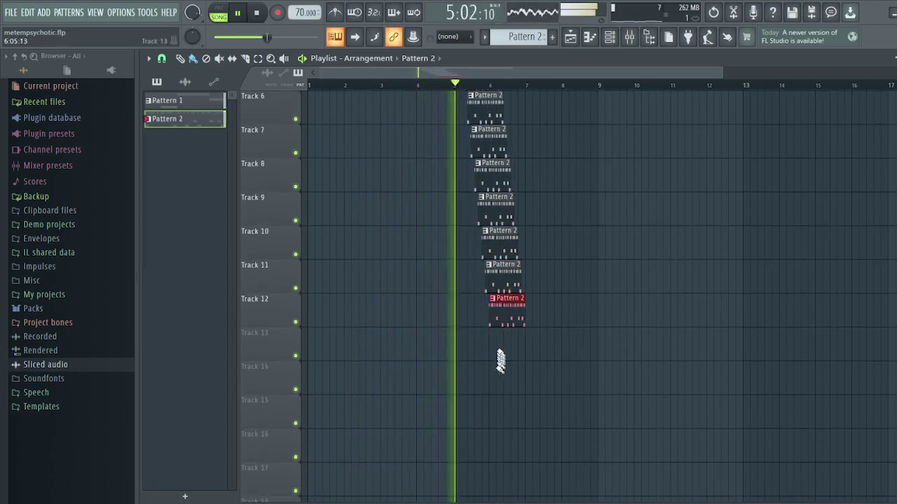
click(498, 349)
click(504, 376)
click(508, 415)
click(514, 444)
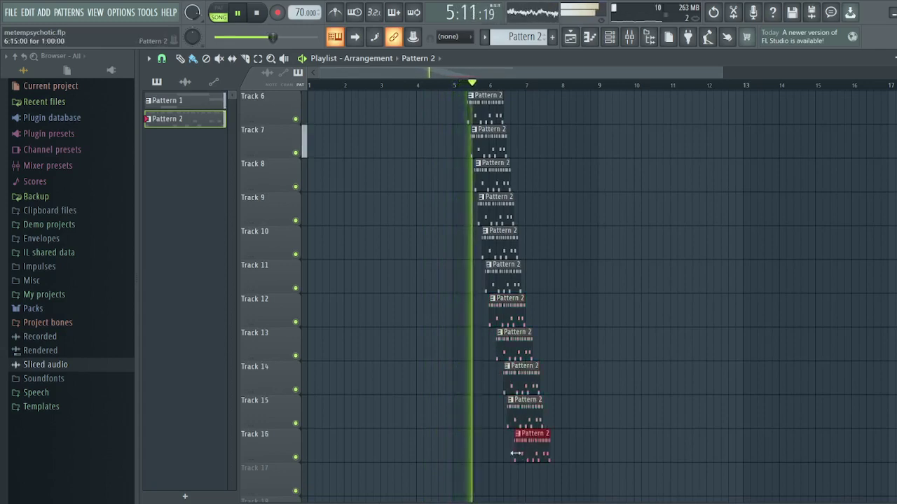
- Add staggered Pattern 2 clips on Tracks 17 to 21, moving through bars 6 and 7
scroll(525, 424, down, 3)
click(519, 386)
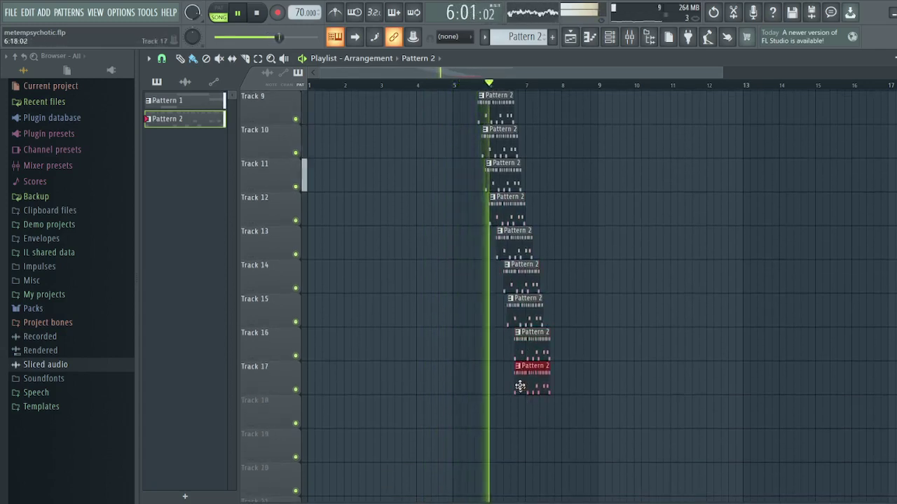
click(525, 419)
click(532, 442)
scroll(536, 431, down, 2)
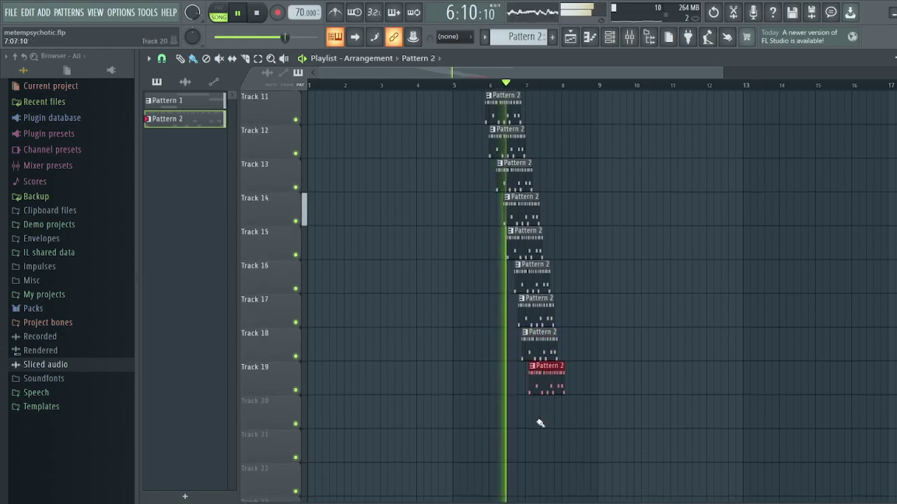
click(534, 417)
click(545, 443)
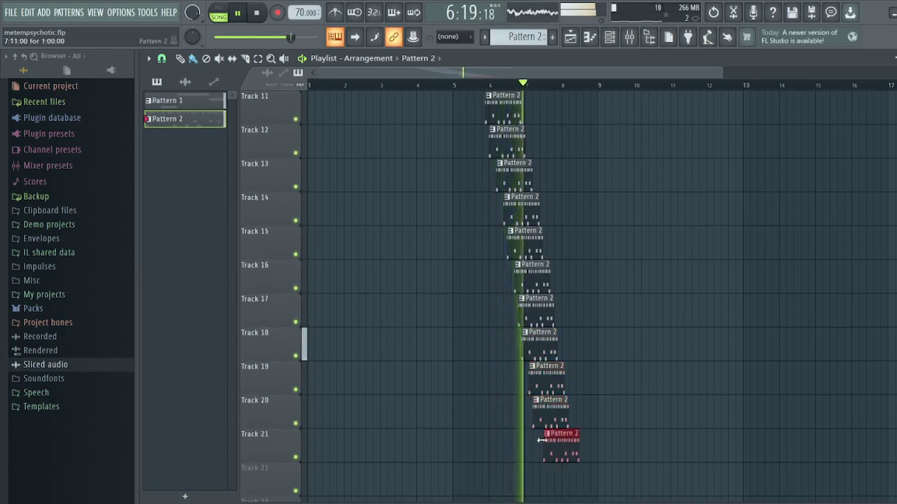
- Add Pattern 2 clips on Tracks 22 and 23, shorten the Track 23 clip, and place a short one on Track 24
click(552, 477)
scroll(547, 456, down, 2)
click(553, 440)
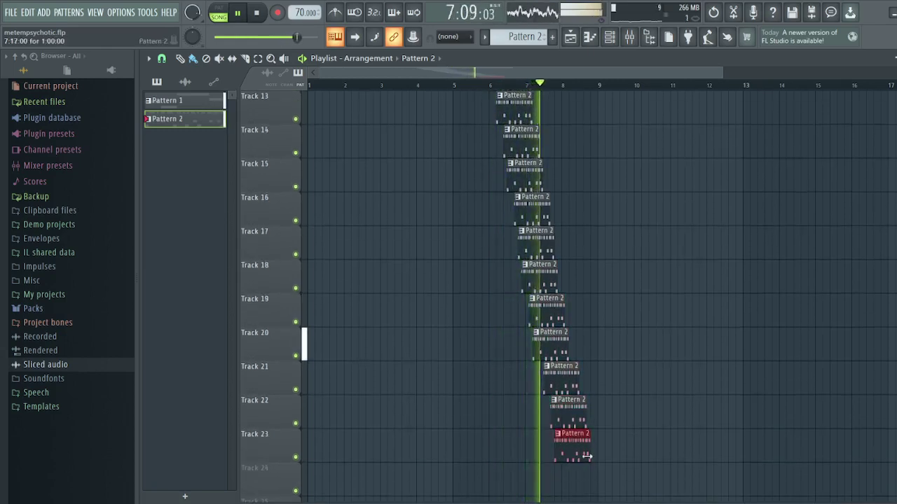
scroll(587, 457, down, 3)
drag(587, 346, 588, 371)
click(571, 372)
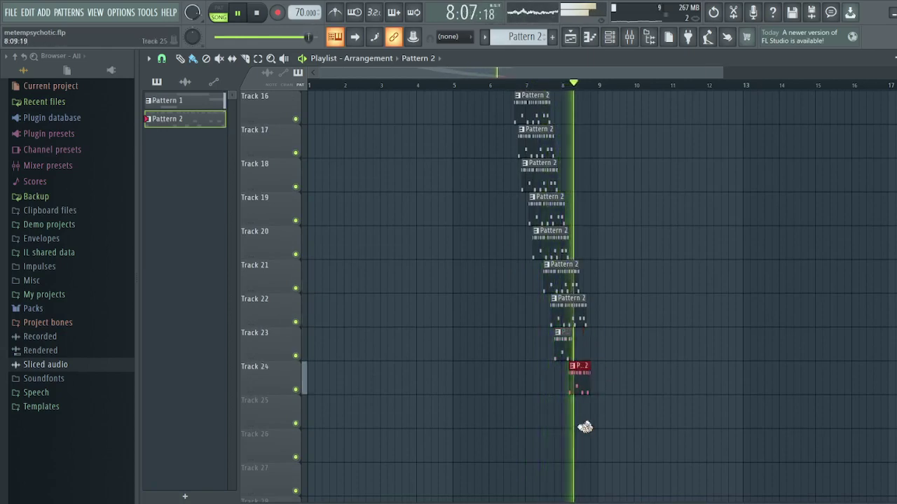
- Delete all the staggered Pattern 2 clips from Tracks 3 to 24
scroll(549, 419, up, 15)
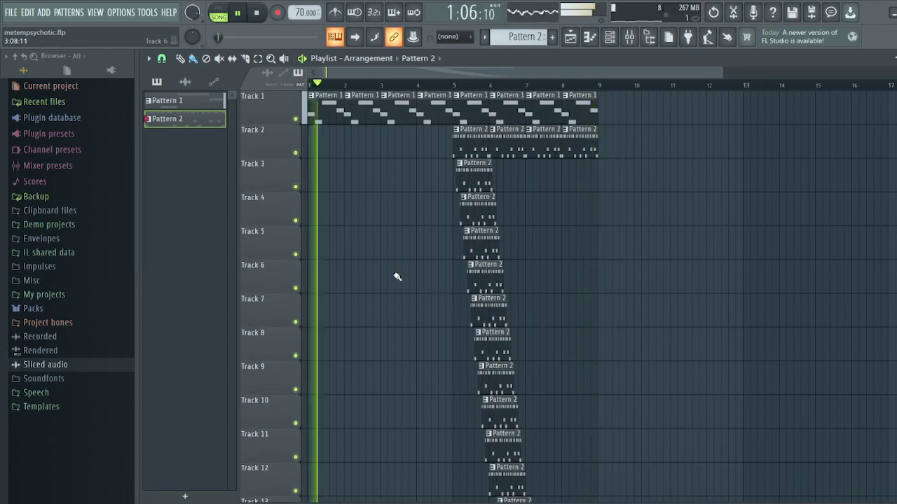
scroll(410, 267, down, 1)
scroll(412, 268, up, 1)
right_click(476, 186)
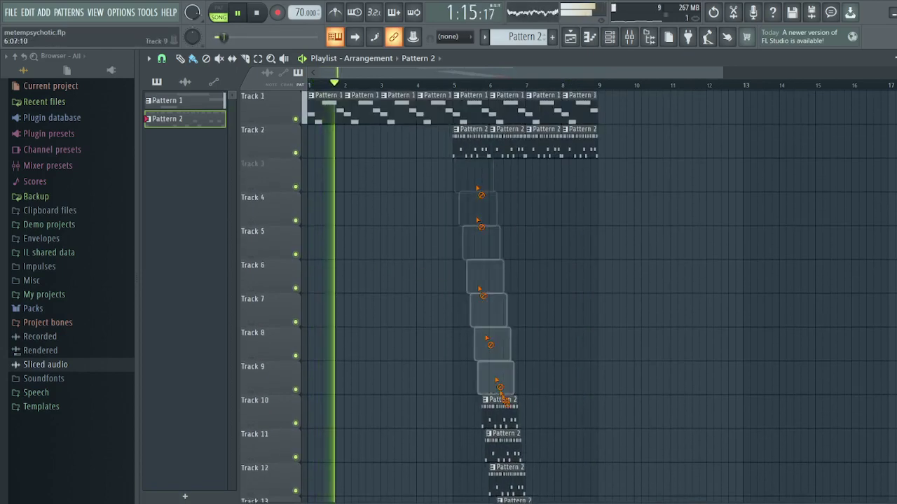
scroll(497, 394, down, 5)
right_click(489, 274)
scroll(540, 468, down, 8)
right_click(531, 247)
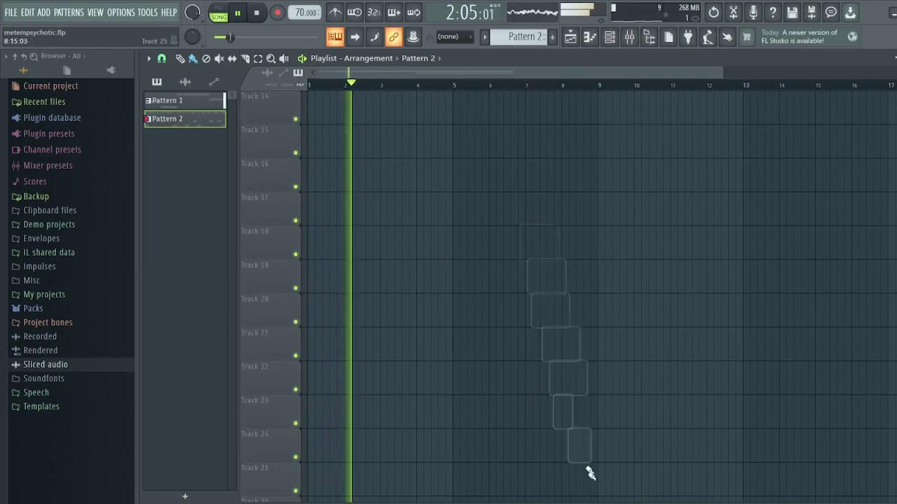
- Pick Pattern 1 and place staggered clips of it on Tracks 3 to 6, each offset two steps
scroll(560, 424, up, 9)
scroll(544, 399, up, 4)
click(474, 116)
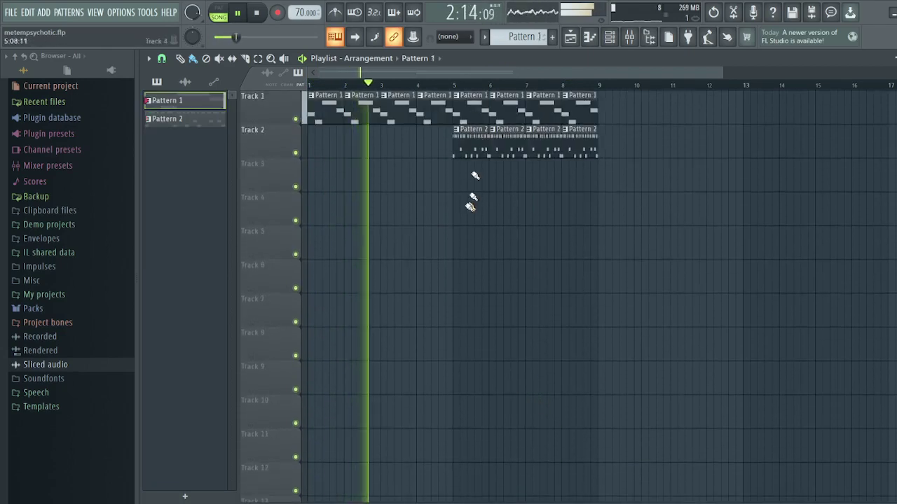
click(458, 180)
click(462, 200)
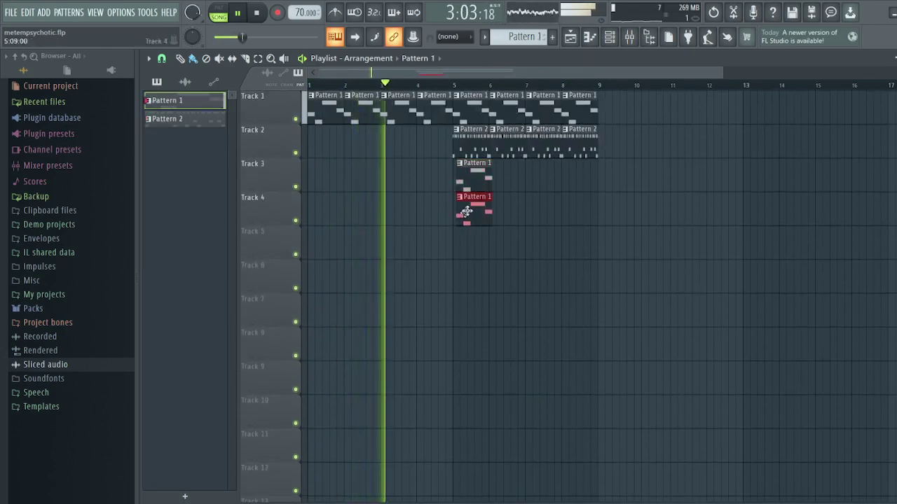
click(467, 233)
click(475, 271)
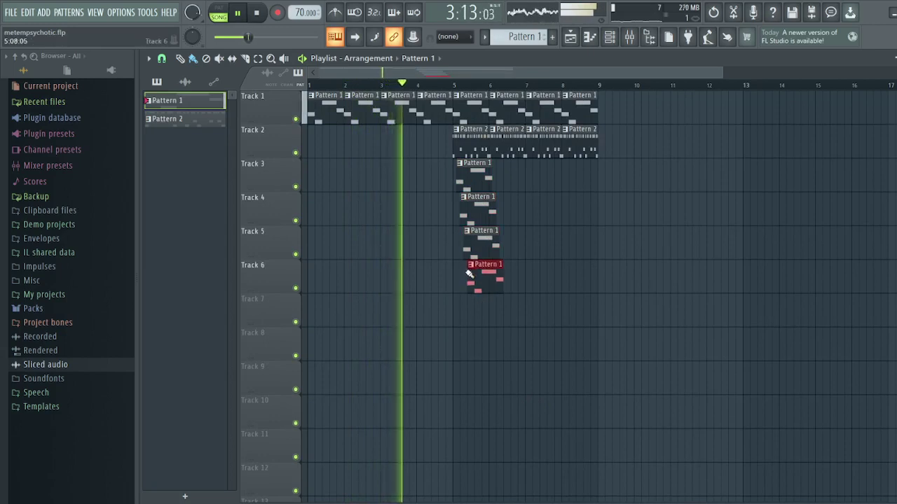
- Continue the Pattern 1 staircase on Tracks 7 to 11, aligning the Track 11 clip to the same two-step offset
click(473, 311)
click(478, 343)
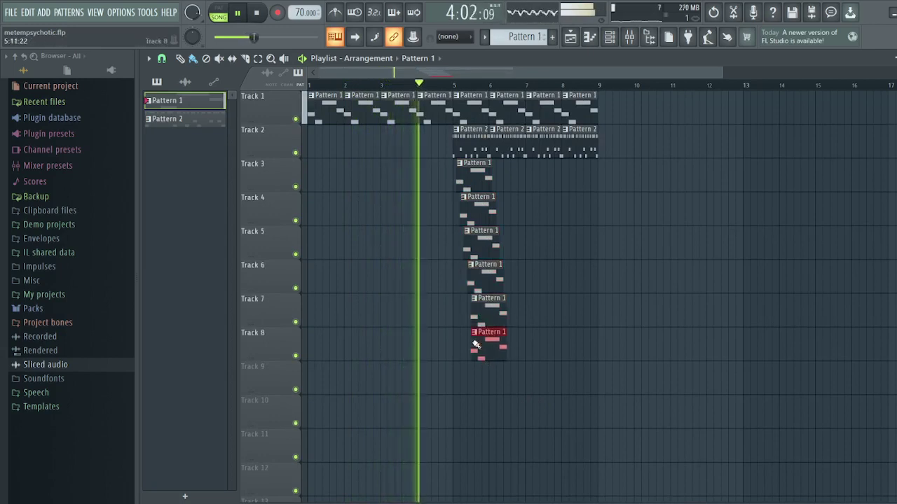
click(479, 375)
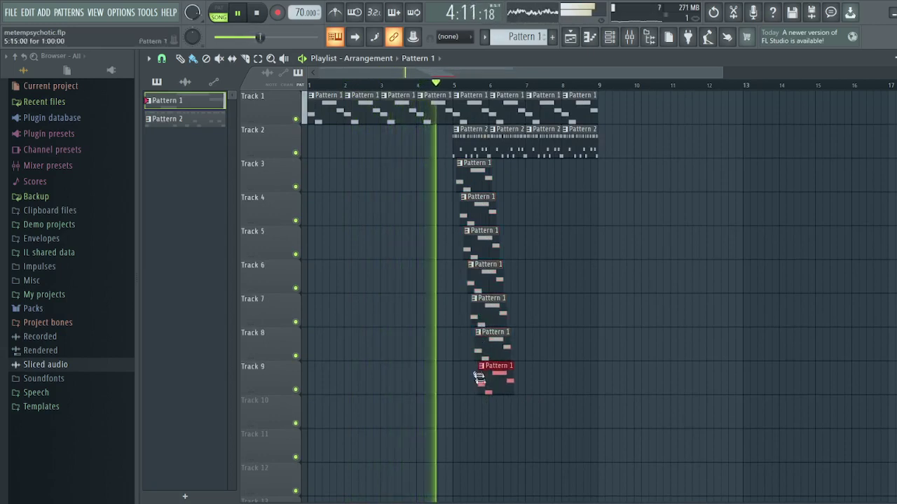
click(485, 412)
click(488, 441)
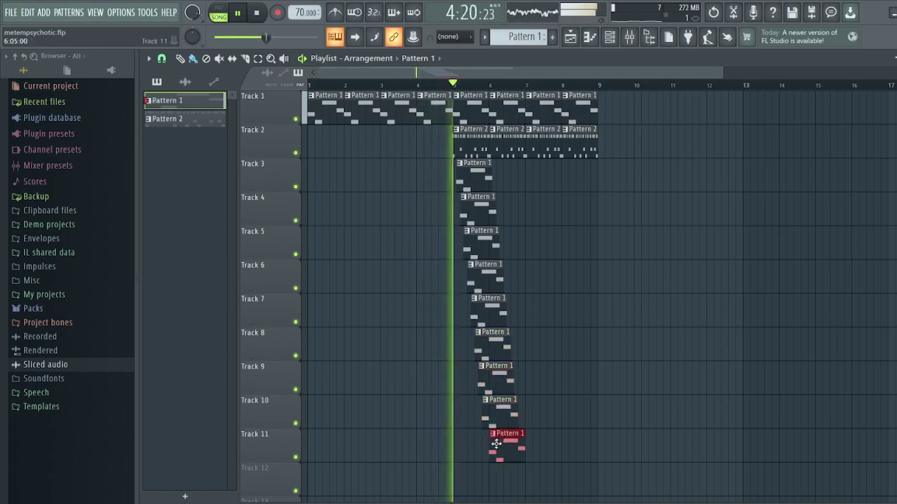
drag(488, 441, 484, 441)
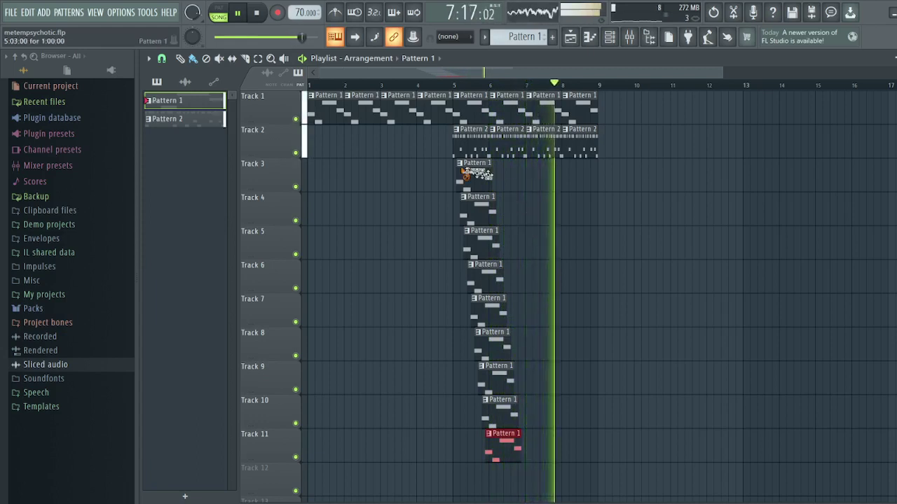
- Delete the Pattern 1 clips from Tracks 3 to 11 and place one Pattern 1 clip on Track 3 at 5:03
drag(471, 173, 512, 476)
click(456, 188)
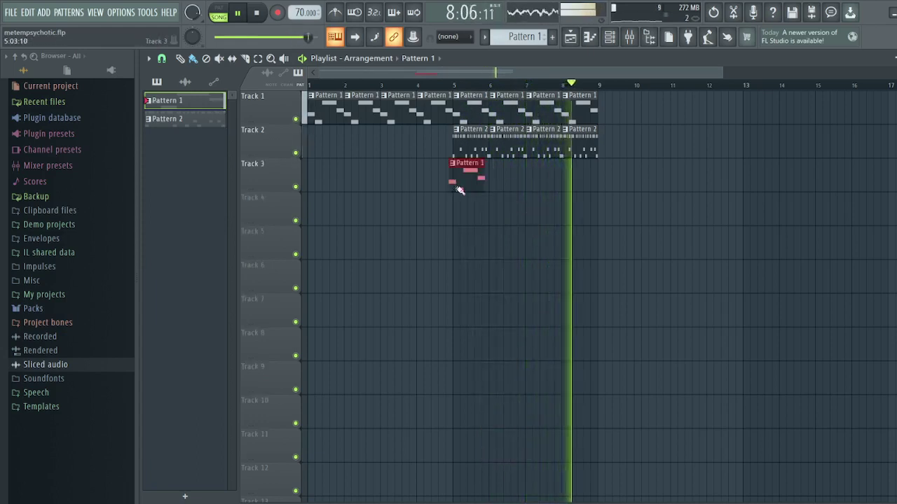
drag(468, 191, 466, 178)
- Place a Pattern 2 clip on Track 4 and a Pattern 1 clip on Track 5, each offset two steps
click(465, 150)
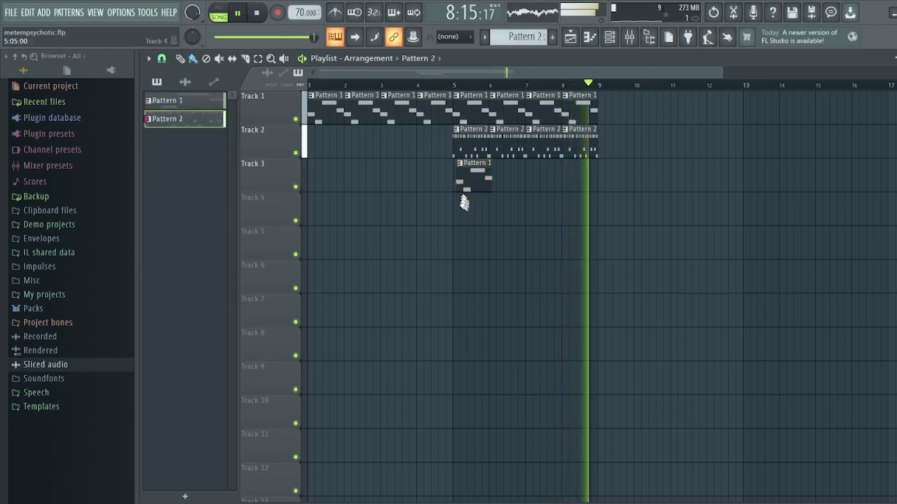
click(463, 209)
click(466, 179)
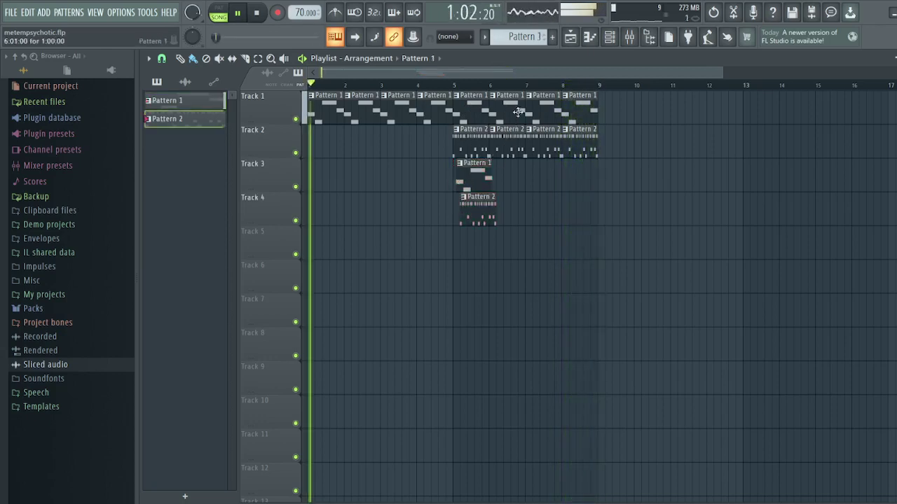
click(464, 247)
drag(467, 249, 471, 248)
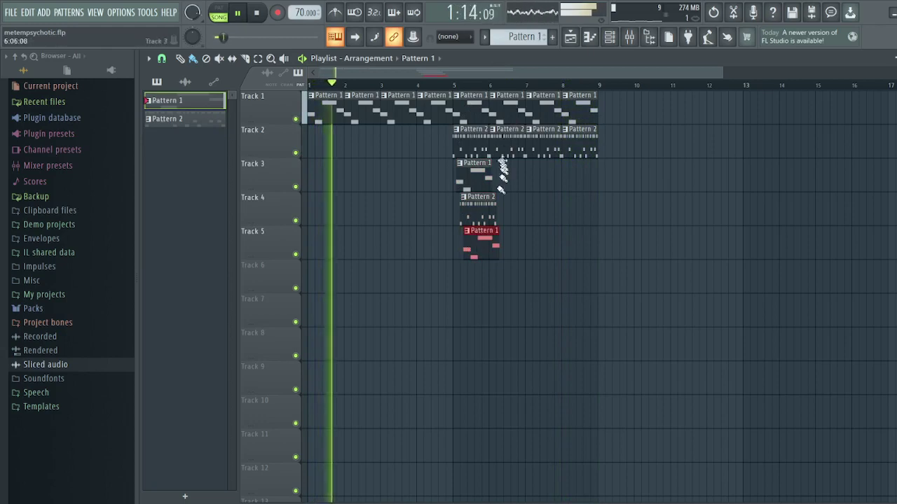
- Continue alternating with Pattern 2 on Track 6, Pattern 1 on Track 7 and Pattern 2 on Track 8
click(473, 145)
click(467, 276)
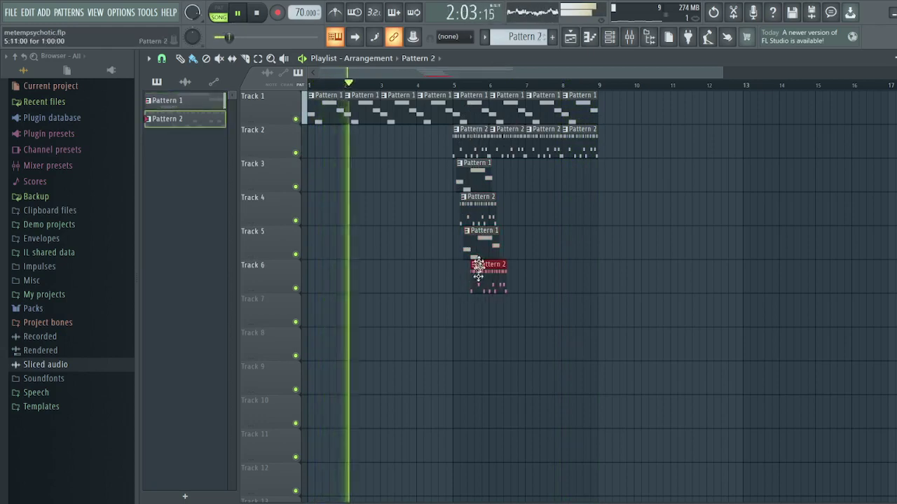
click(479, 253)
click(476, 307)
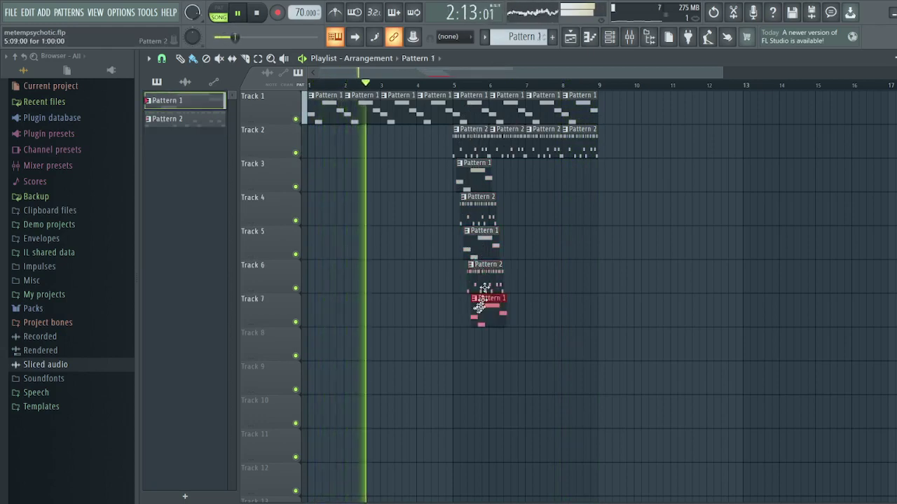
click(482, 278)
click(483, 344)
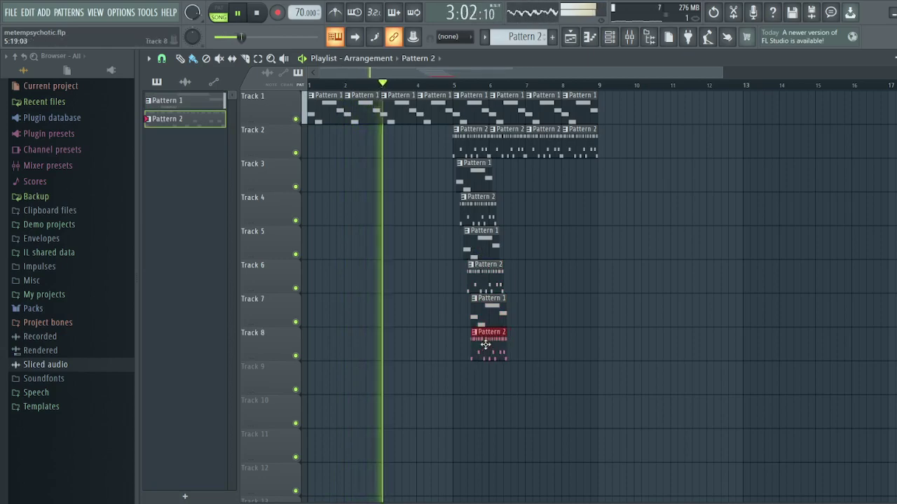
- Extend the alternating staircase with Pattern 1 on Tracks 9 and 11 and Pattern 2 on Tracks 10 and 12
click(489, 312)
click(487, 377)
click(490, 345)
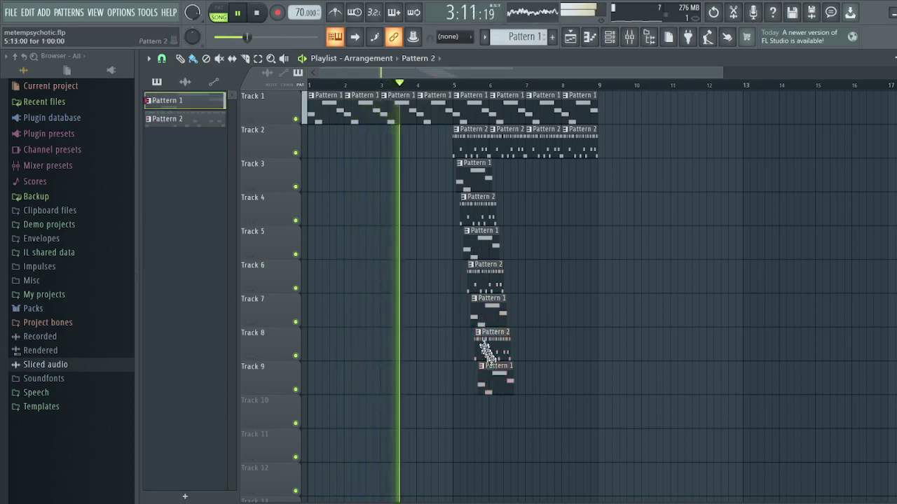
click(489, 406)
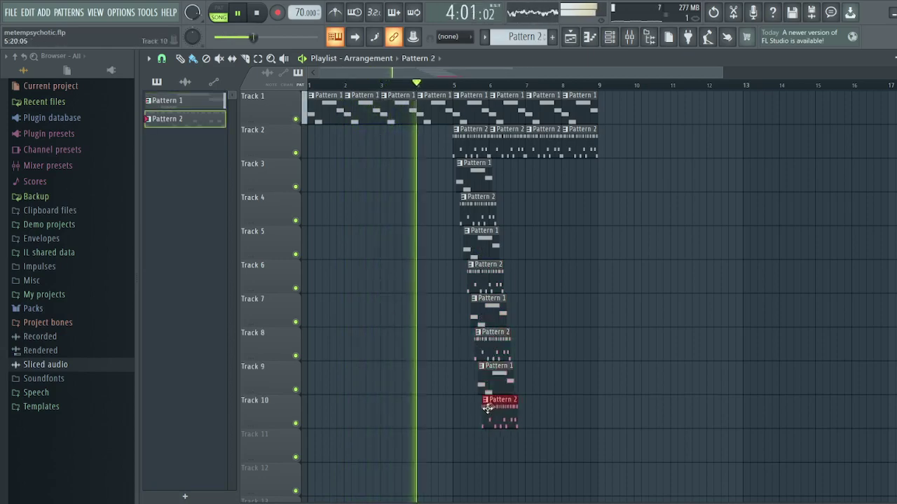
click(490, 389)
click(488, 440)
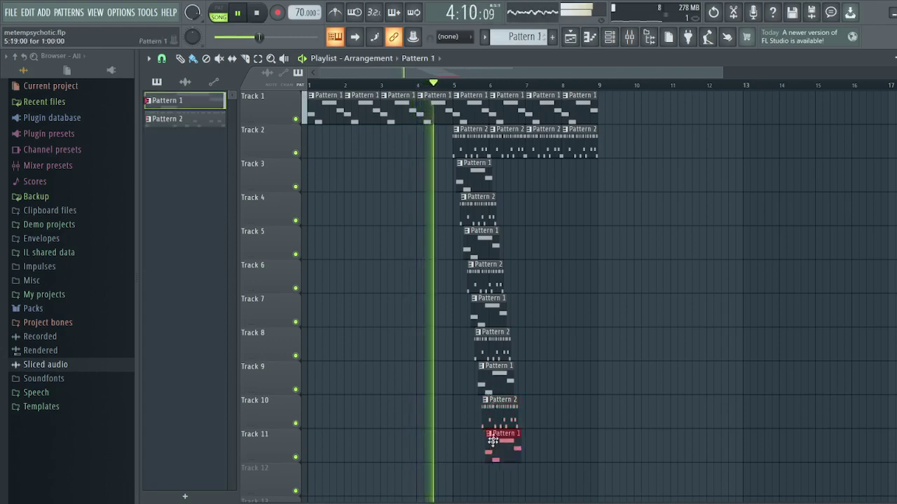
click(490, 414)
click(493, 474)
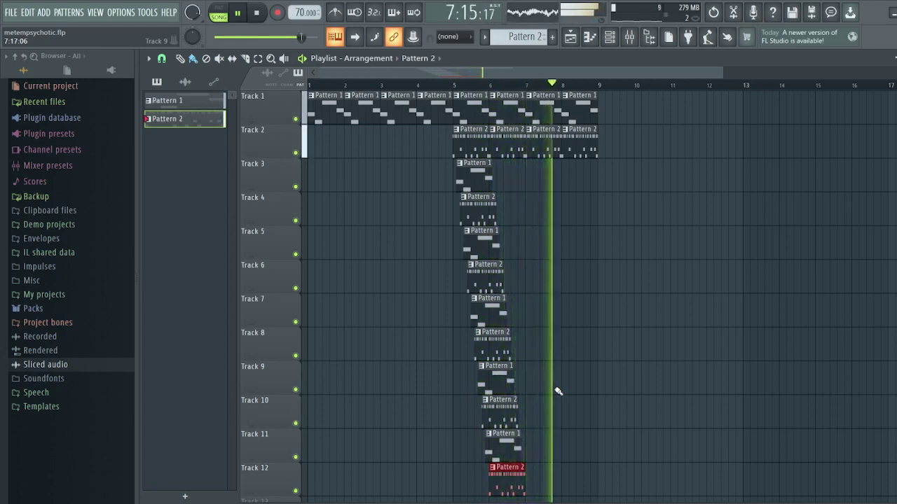
- Try a second staircase starting at 2:17 with Pattern 2 clips on Tracks 2 to 4 and Pattern 1 clips on Tracks 6 to 8
click(377, 145)
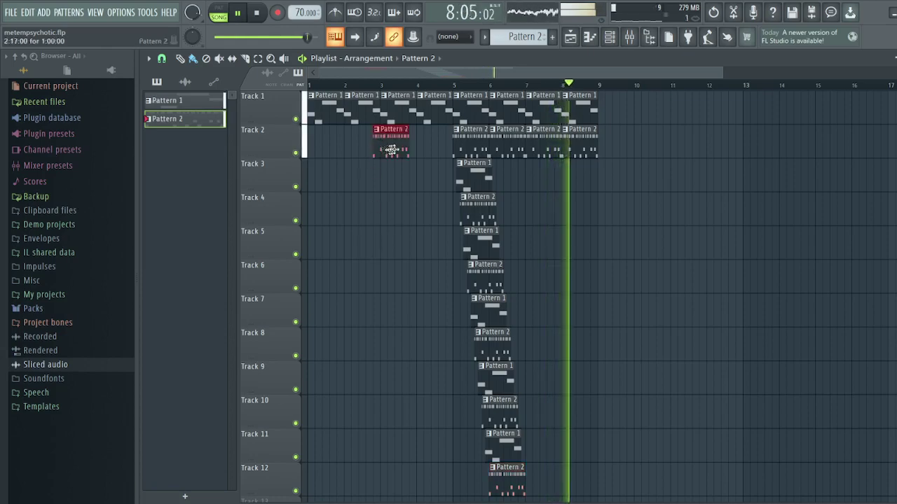
drag(385, 164, 392, 175)
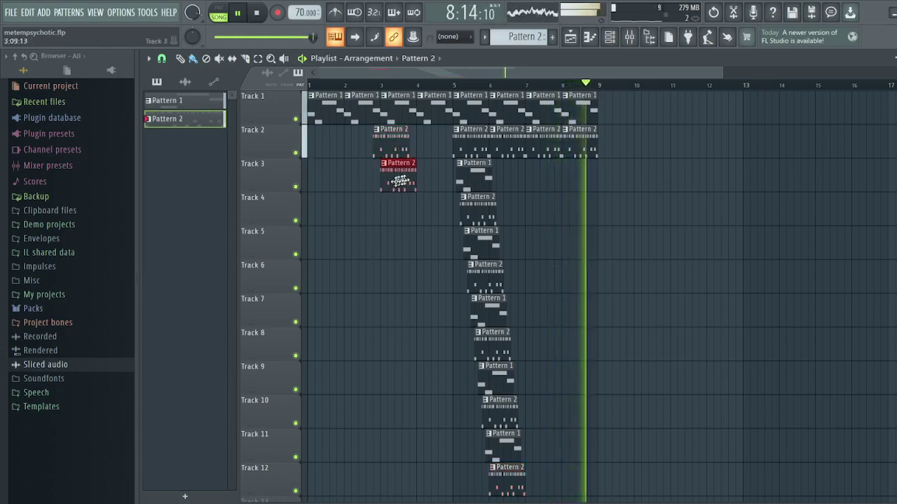
mouse_move(396, 206)
mouse_down()
mouse_move(405, 220)
mouse_move(388, 228)
mouse_move(408, 226)
mouse_up()
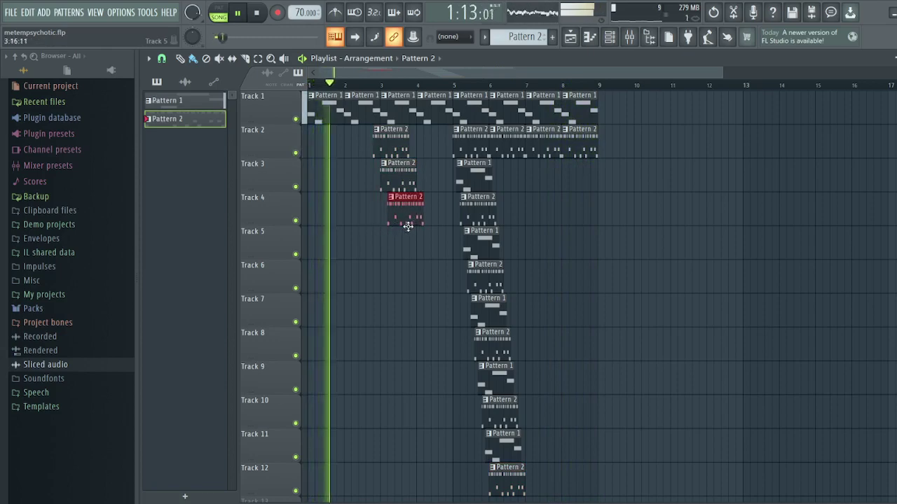
click(426, 110)
click(398, 269)
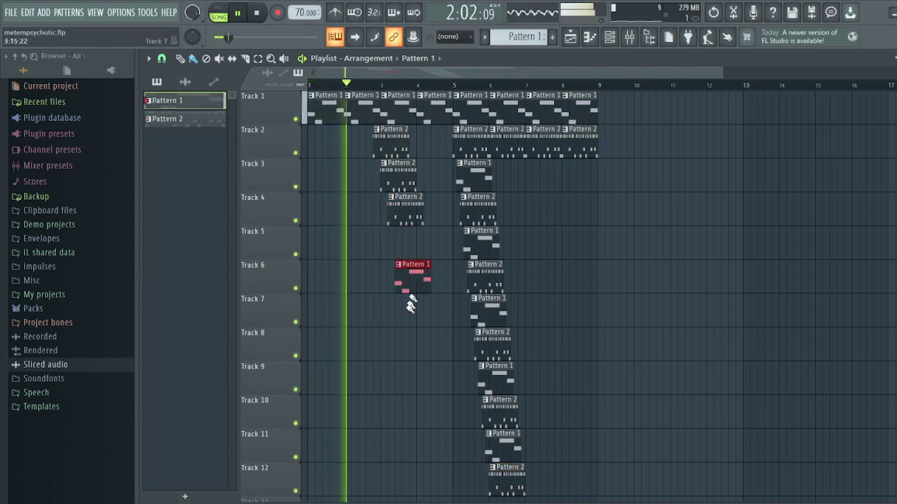
click(412, 312)
click(423, 349)
- Delete the second staircase of clips before bar 5 on Tracks 2 to 4 and Tracks 6 to 8
scroll(425, 368, down, 3)
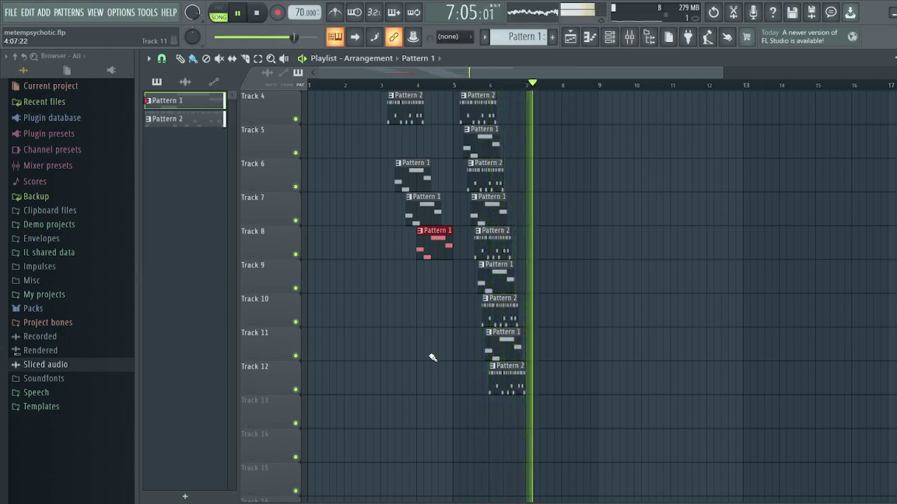
scroll(430, 314, up, 3)
right_click(391, 220)
right_click(391, 180)
right_click(390, 146)
right_click(409, 270)
right_click(419, 307)
right_click(430, 345)
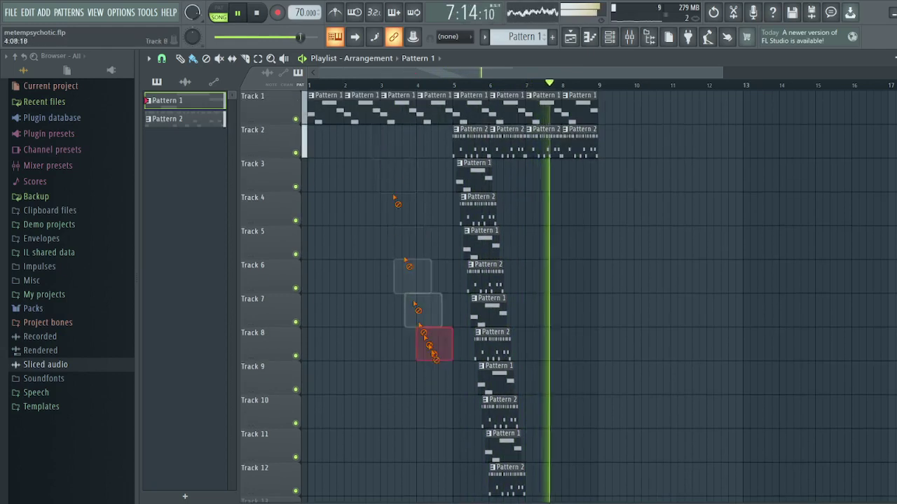
- Continue the main staircase with Pattern 2 on Track 13 at 6:05 and Pattern 1 on Tracks 14 and 15, each offset four steps
scroll(435, 359, down, 3)
scroll(459, 373, up, 1)
scroll(489, 280, up, 3)
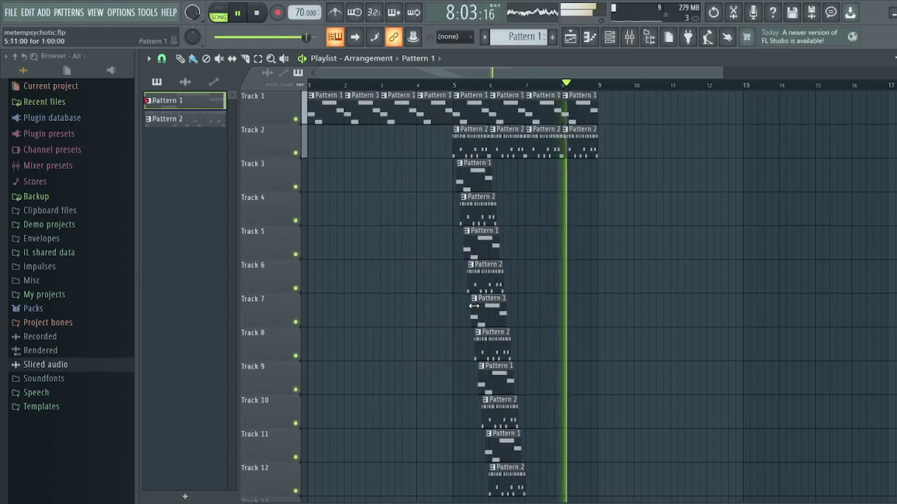
scroll(483, 322, down, 5)
click(510, 326)
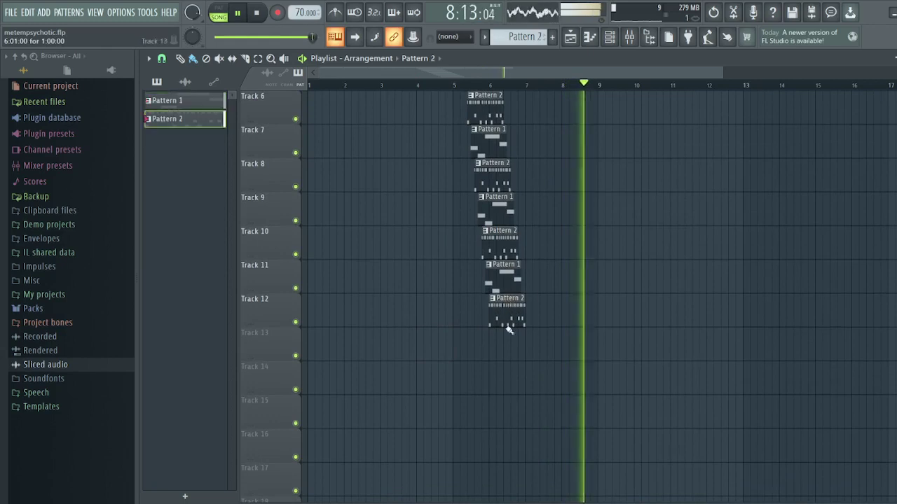
click(510, 332)
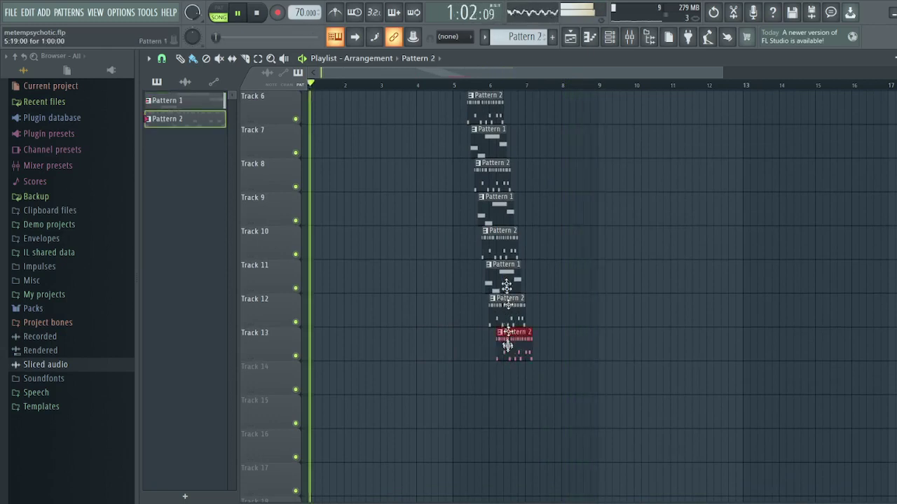
click(504, 276)
click(510, 382)
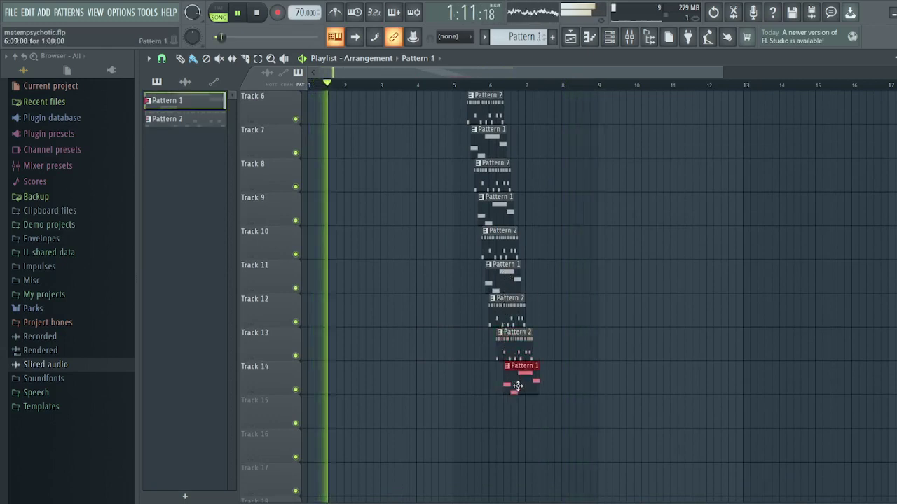
click(518, 419)
- Add Pattern 2 clips on Tracks 16 and 17 and Pattern 1 clips on Tracks 18 and 19, keeping the four-step offset
click(514, 357)
click(519, 455)
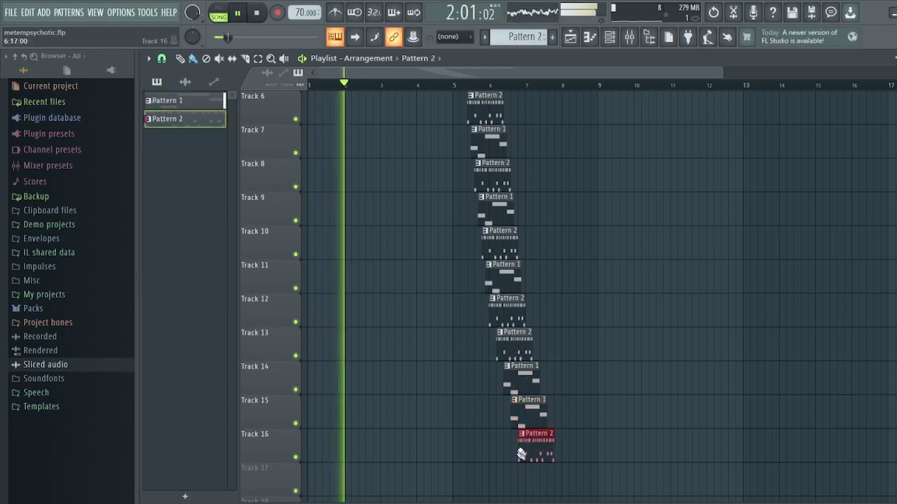
click(527, 484)
scroll(532, 445, down, 1)
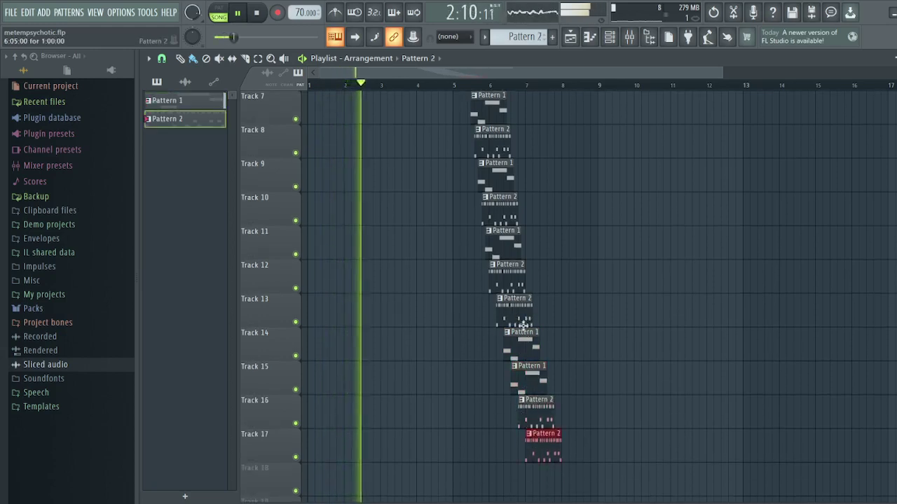
click(526, 342)
scroll(525, 407, down, 2)
click(537, 414)
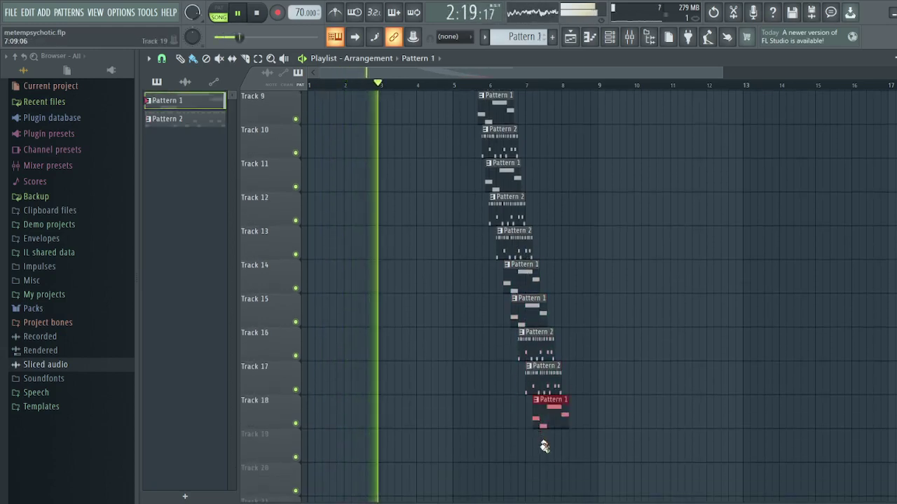
click(544, 447)
- Extend the staircase with Pattern 2 on Tracks 20 and 21 and Pattern 1 on Tracks 22 and 23, ending at 8:05
click(540, 379)
scroll(548, 396, down, 3)
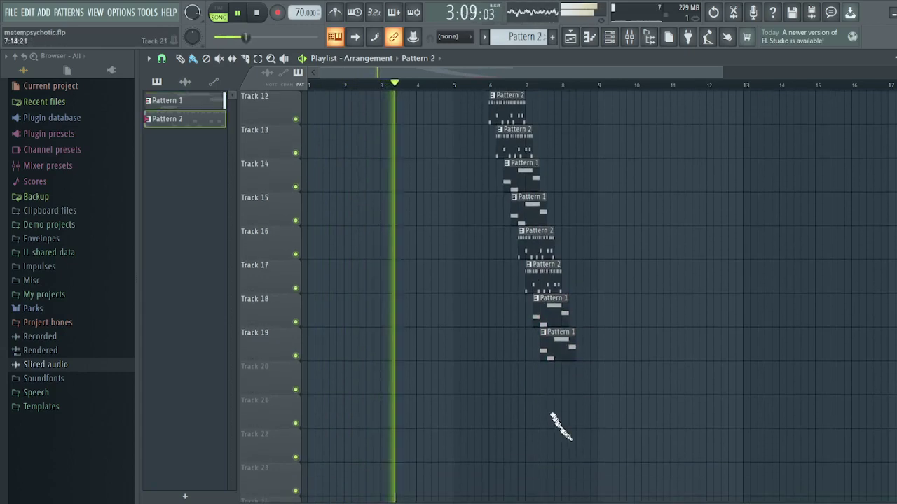
click(551, 382)
click(557, 403)
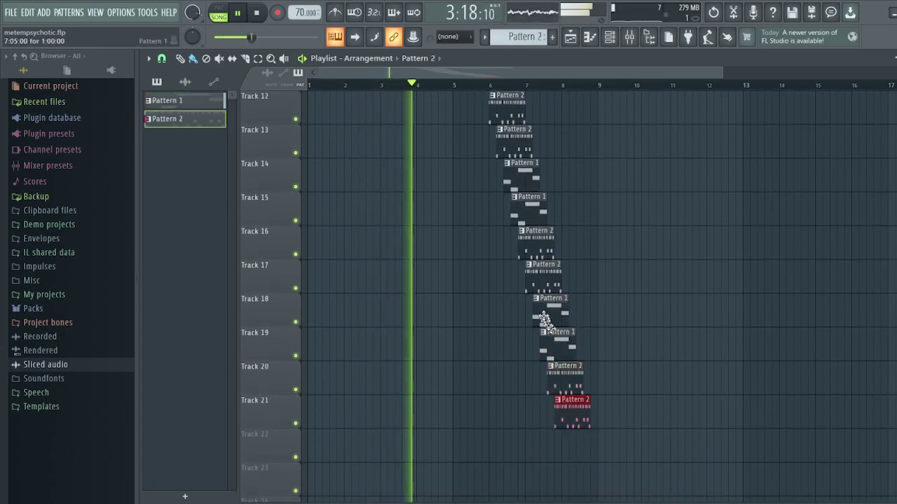
click(543, 316)
click(566, 444)
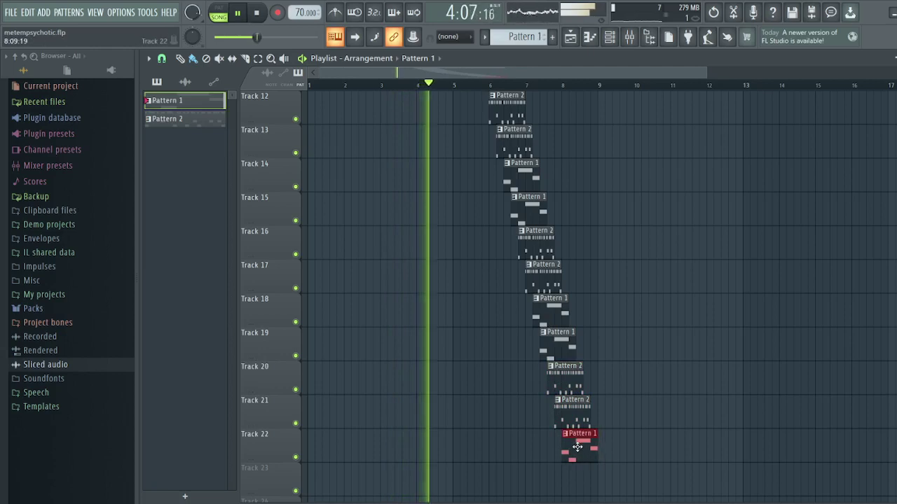
click(573, 476)
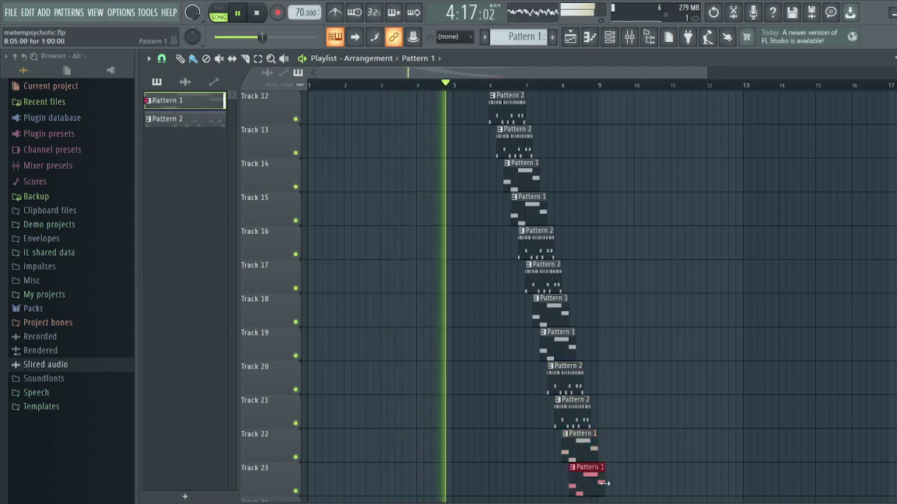
- Place Pattern 2 clips around bar 4 on Tracks 8 to 11, each starting two steps earlier than the one above
scroll(622, 456, up, 4)
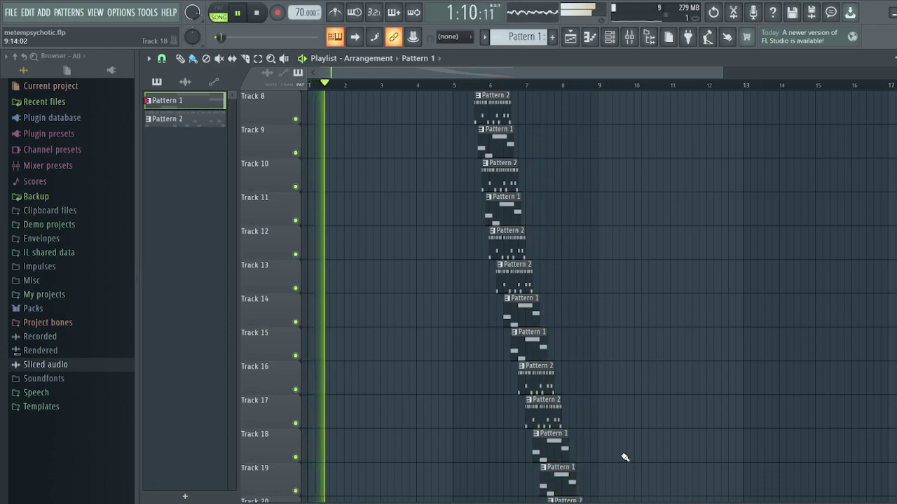
scroll(561, 294, up, 3)
scroll(503, 273, up, 1)
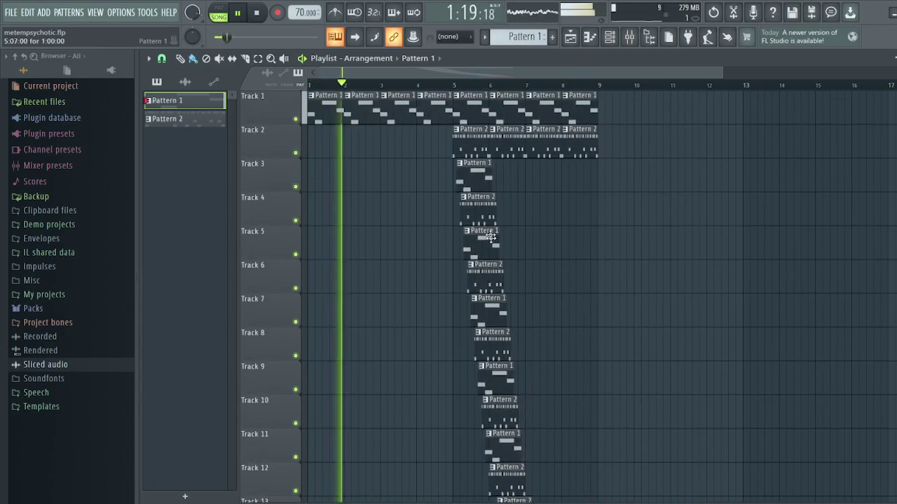
click(482, 203)
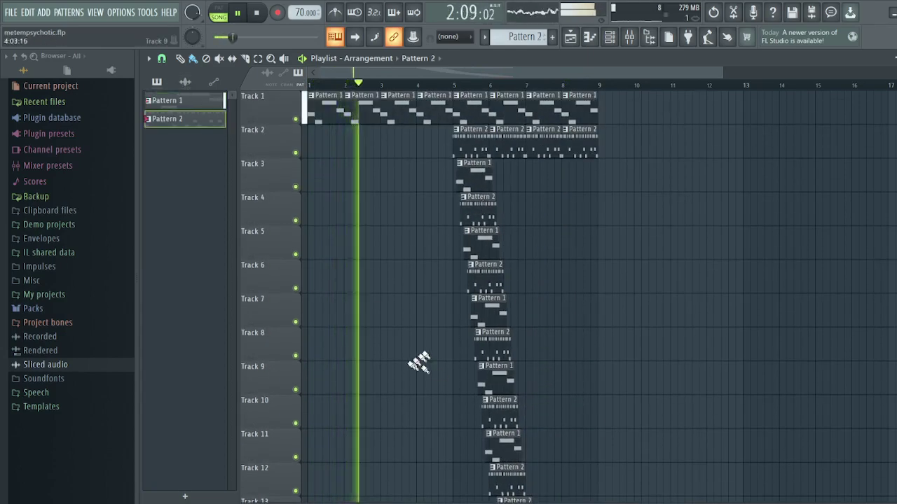
click(425, 339)
click(421, 373)
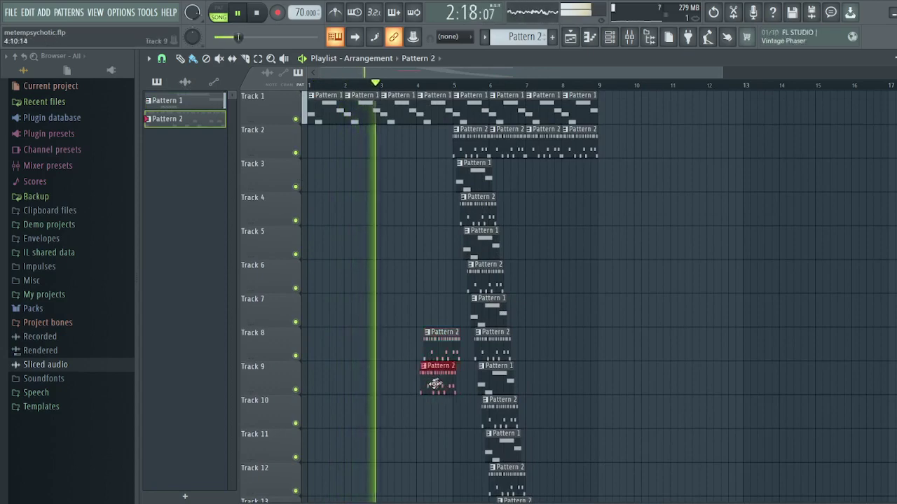
click(431, 412)
drag(432, 412, 429, 413)
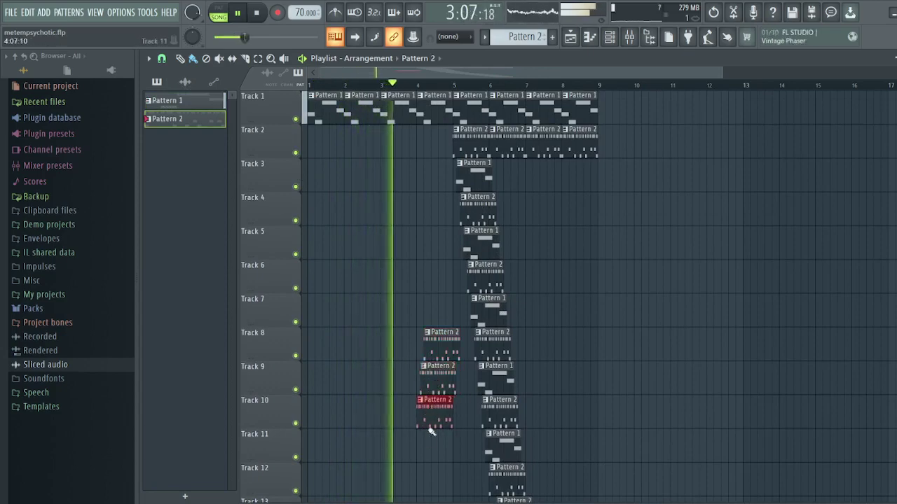
click(420, 442)
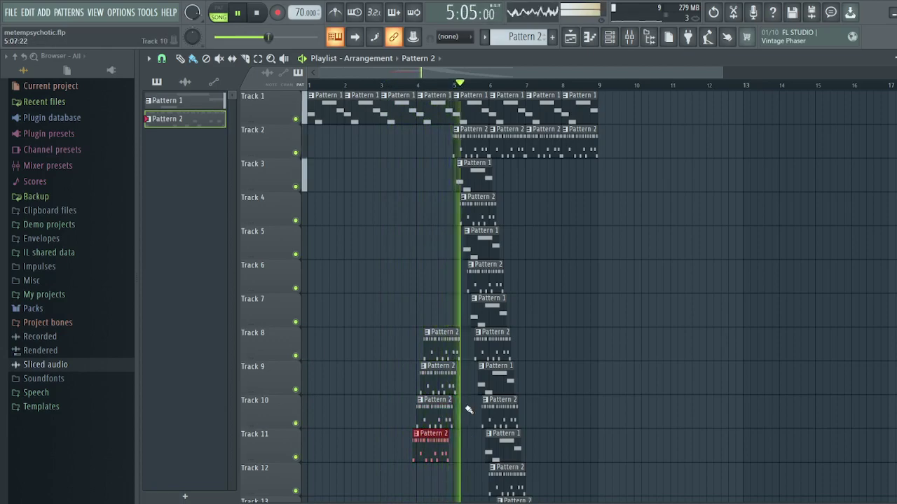
- Delete the staircase clips on Tracks 13 to 23
scroll(471, 410, down, 5)
drag(509, 353, 562, 501)
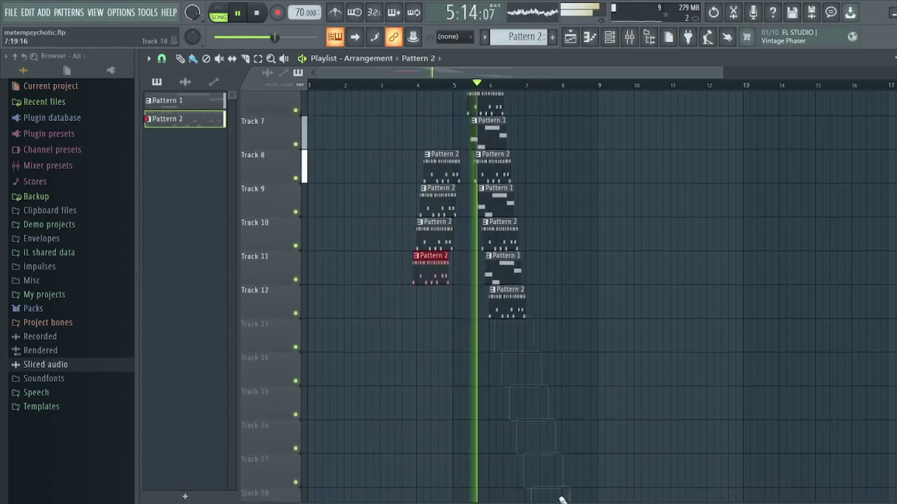
scroll(560, 490, down, 5)
drag(552, 344, 576, 475)
scroll(576, 426, down, 4)
right_click(583, 375)
scroll(589, 424, up, 5)
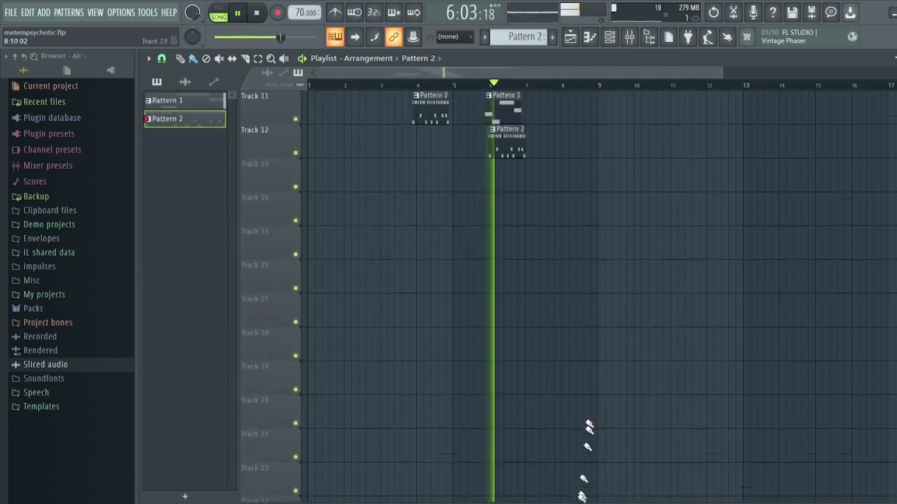
scroll(581, 498, up, 10)
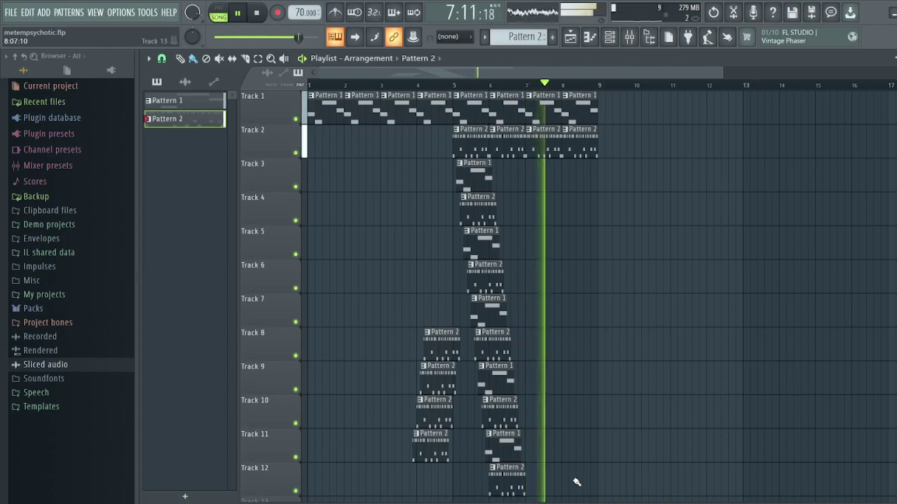
- Place three consecutive Pattern 2 clips on Track 2 at 1:03, 2:03 and 3:03
click(320, 151)
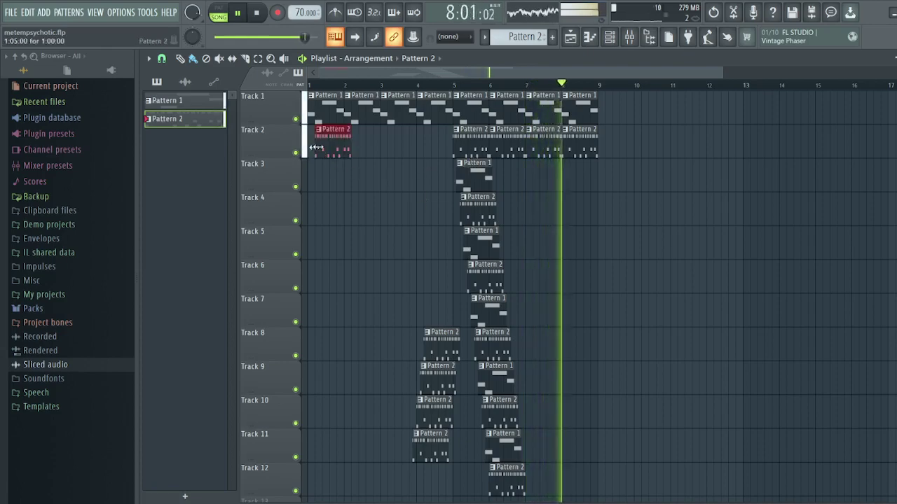
drag(319, 148, 317, 148)
click(350, 151)
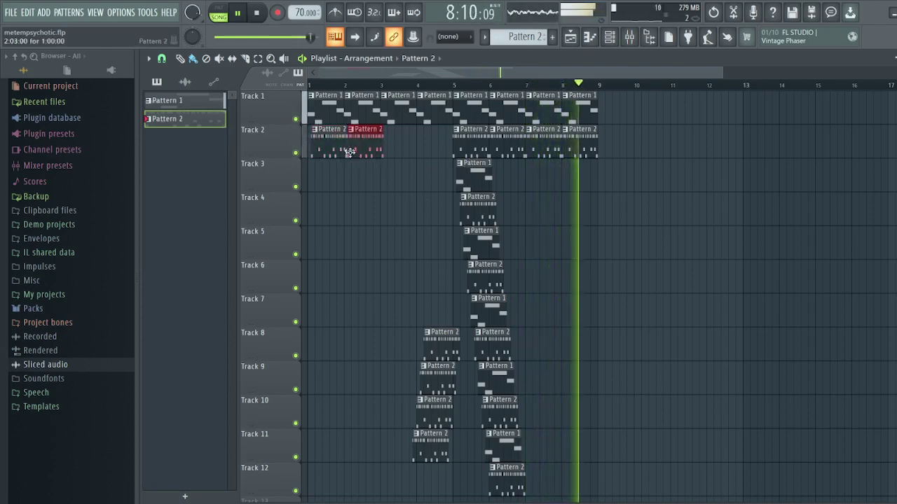
click(390, 153)
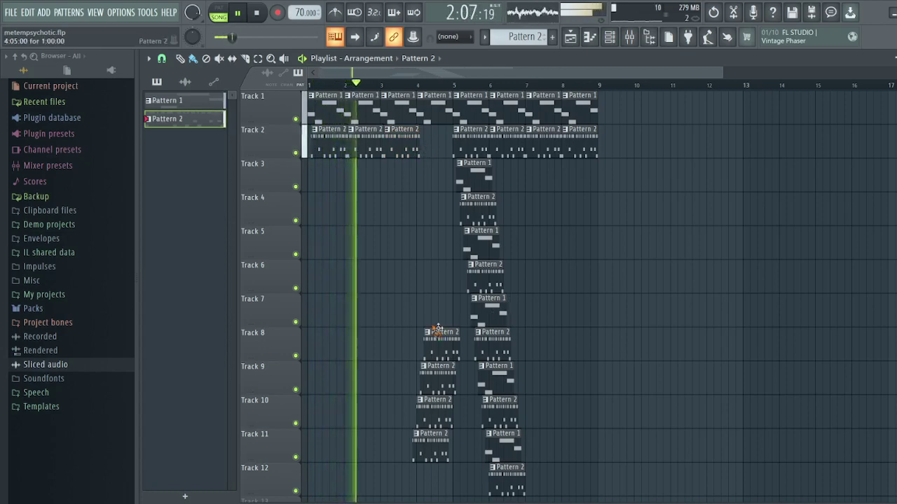
- Clear all clips from Tracks 3 to 12 and Track 2's clips from bar 5 onward, and place a Pattern 2 clip on Track 2 at 4:03
mouse_move(437, 328)
mouse_down()
mouse_move(439, 460)
mouse_move(487, 155)
mouse_move(510, 481)
mouse_up()
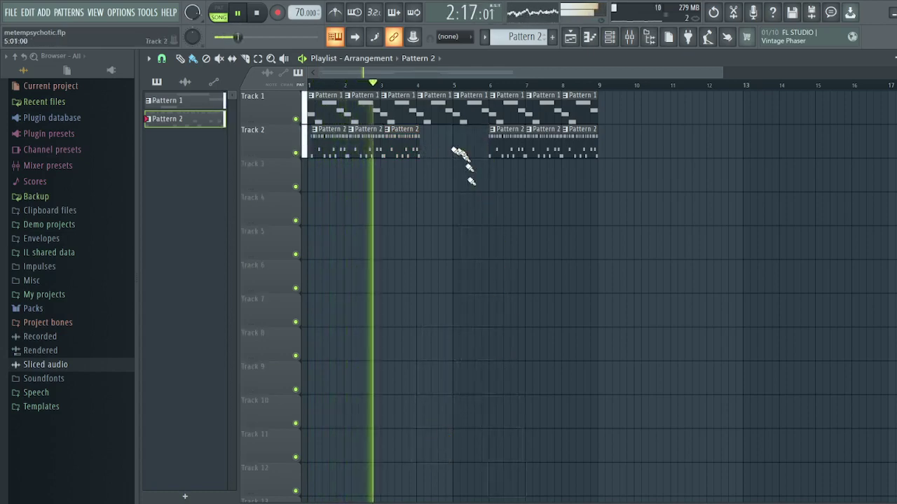
drag(450, 143, 442, 142)
drag(499, 145, 583, 133)
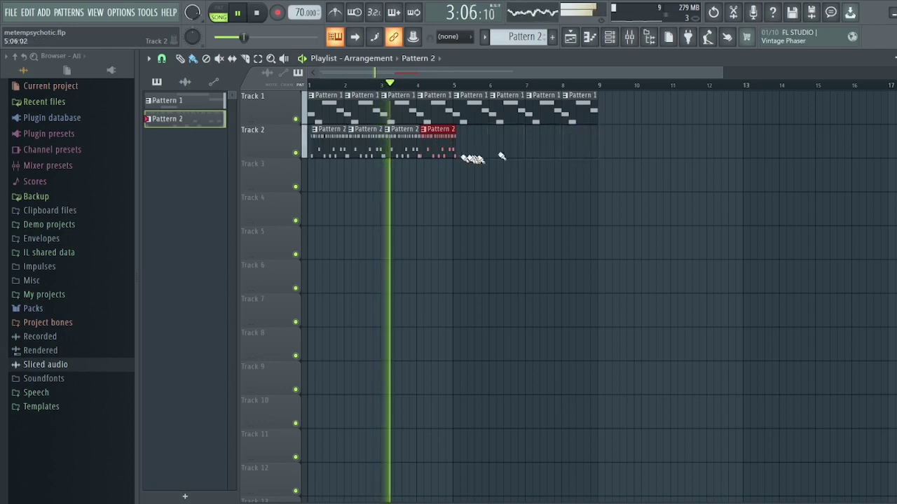
- Paint Pattern 2 clips along Track 2 from 5:03 to 9:03 and delete those from 6:03 onward
drag(461, 149, 572, 148)
click(605, 144)
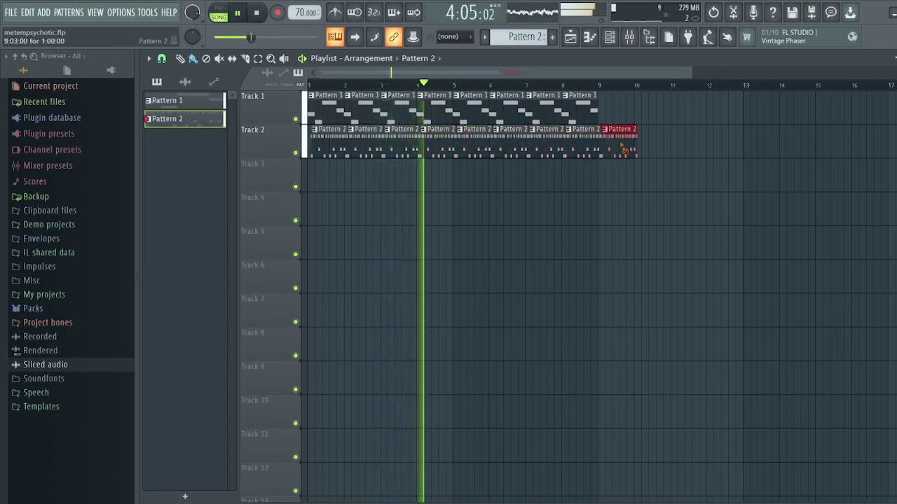
right_click(623, 148)
right_click(594, 151)
right_click(559, 155)
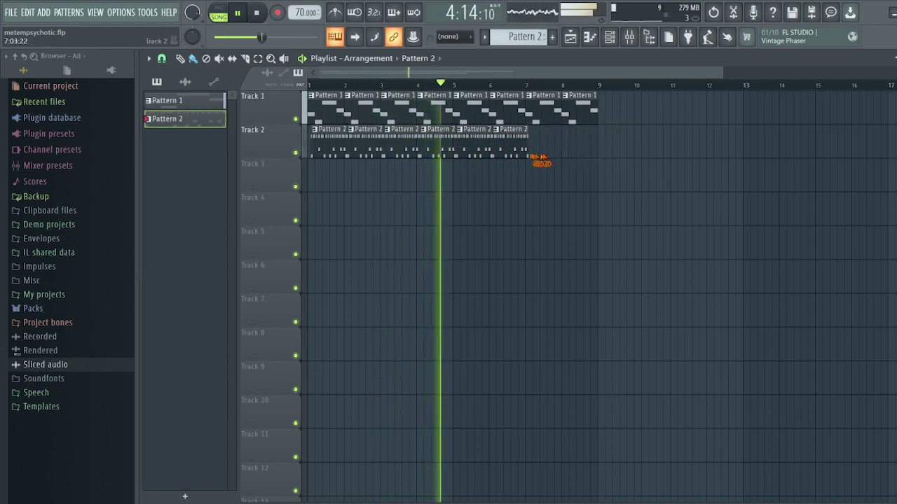
right_click(523, 155)
- Place two consecutive Pattern 2 clips on Track 3, the first starting midway through bar 6
click(520, 180)
drag(539, 179, 550, 177)
mouse_move(504, 320)
mouse_down()
mouse_move(502, 280)
mouse_move(506, 305)
mouse_up()
scroll(505, 287, down, 3)
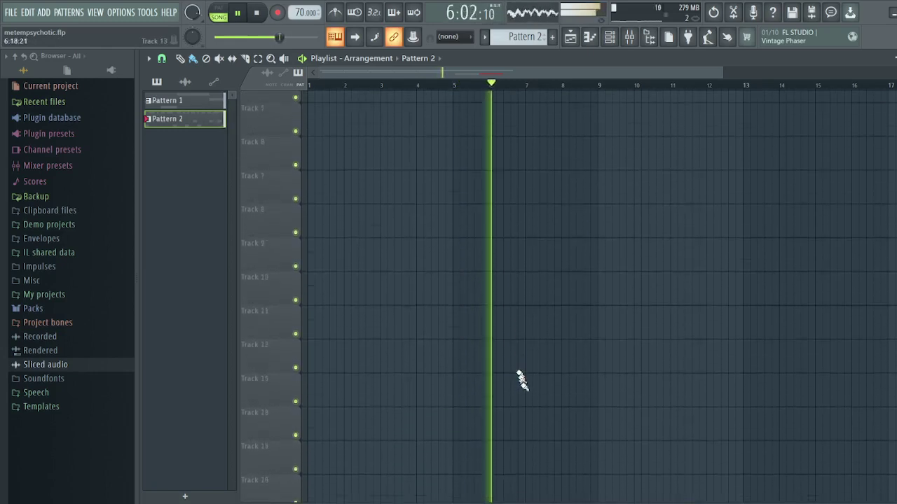
scroll(520, 380, up, 4)
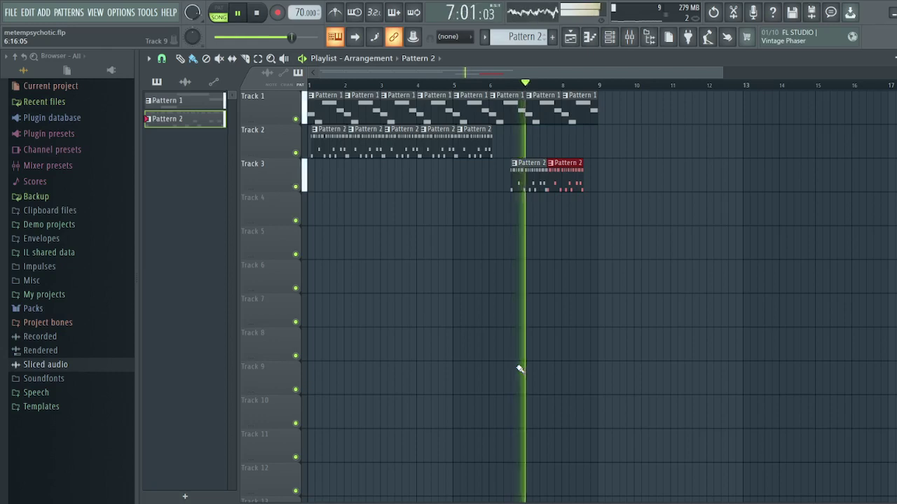
- Clear all Pattern 2 clips from Track 2 and paint three consecutive Pattern 2 clips on Track 3, starting late in bar 1
drag(315, 148, 503, 136)
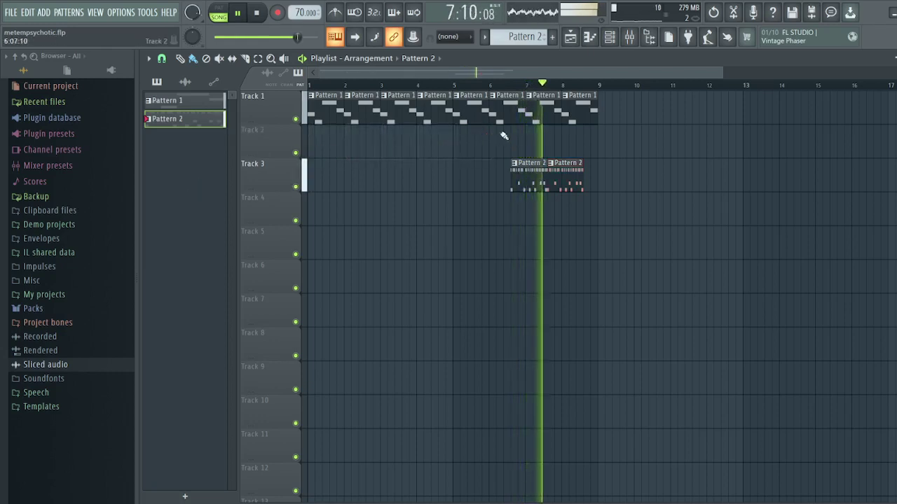
drag(326, 177, 422, 180)
- Pick Pattern 1 from the existing Track 1 clips and place two consecutive clips of it on Track 4, starting early in bar 3
click(397, 114)
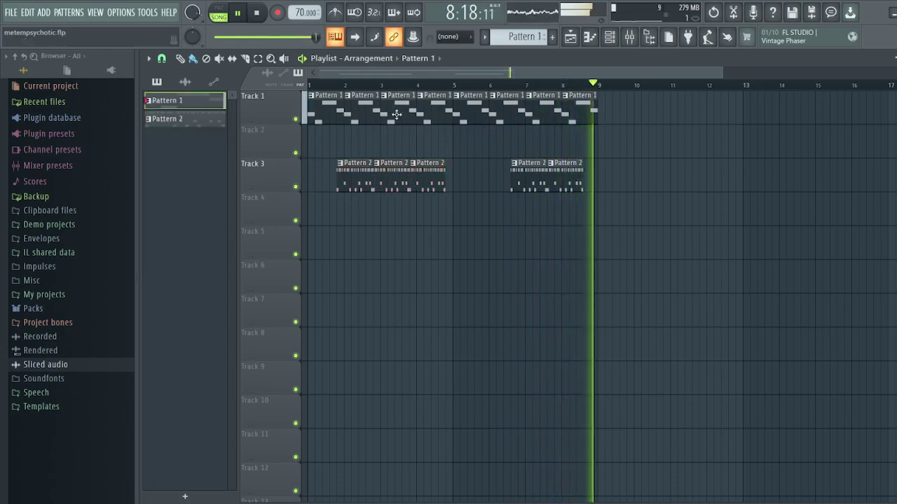
drag(392, 212, 427, 218)
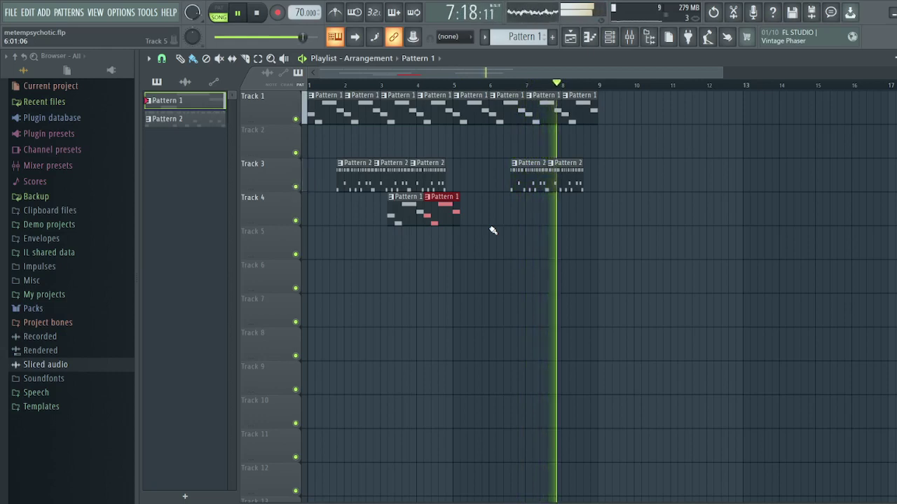
- Delete every clip from Tracks 3 and 4
right_click(394, 213)
right_click(439, 213)
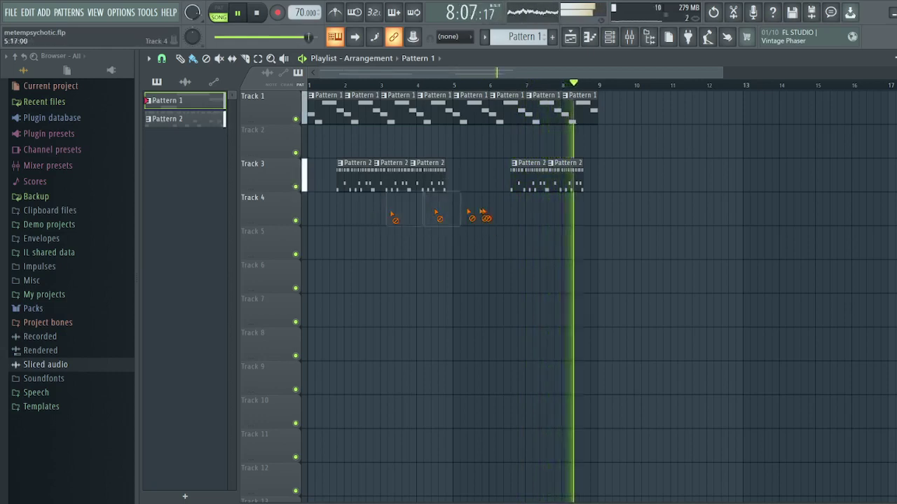
right_click(426, 178)
right_click(384, 177)
right_click(355, 177)
right_click(529, 179)
right_click(566, 178)
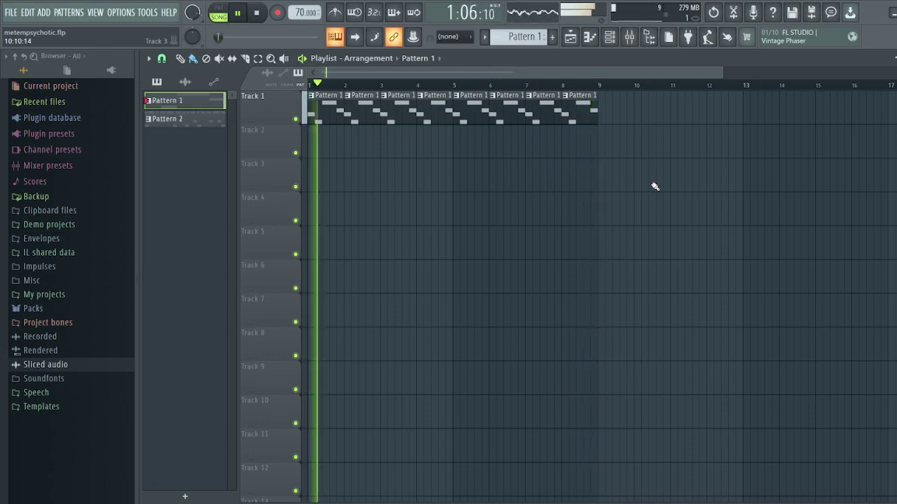
- Place one Pattern 1 clip on each of Tracks 3 to 6 in a staircase, from bar 3 to 4:05
click(357, 180)
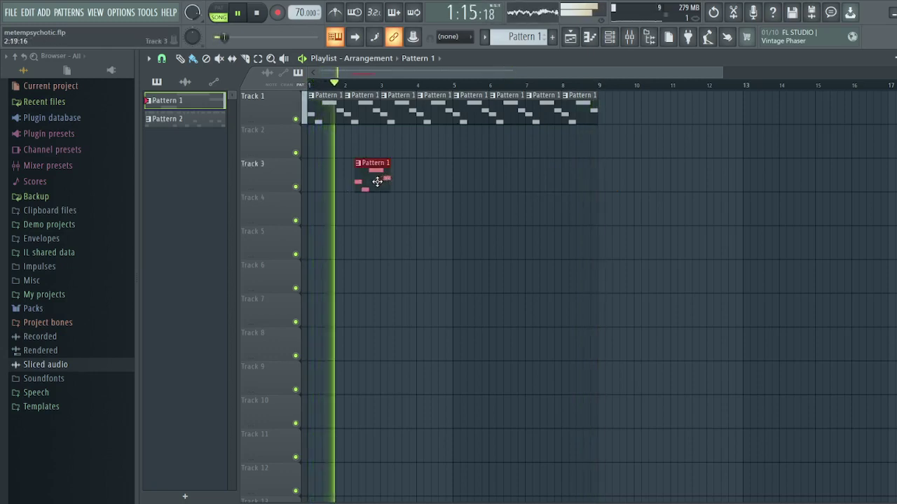
drag(377, 182, 403, 182)
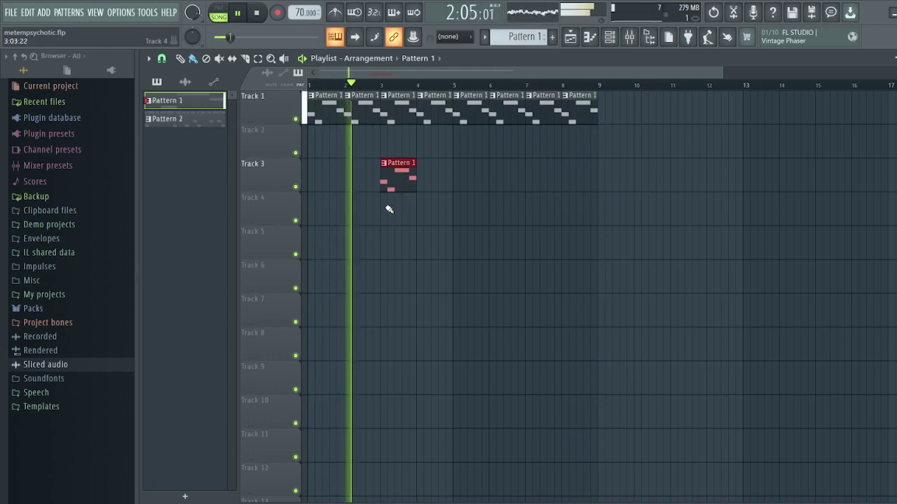
click(394, 213)
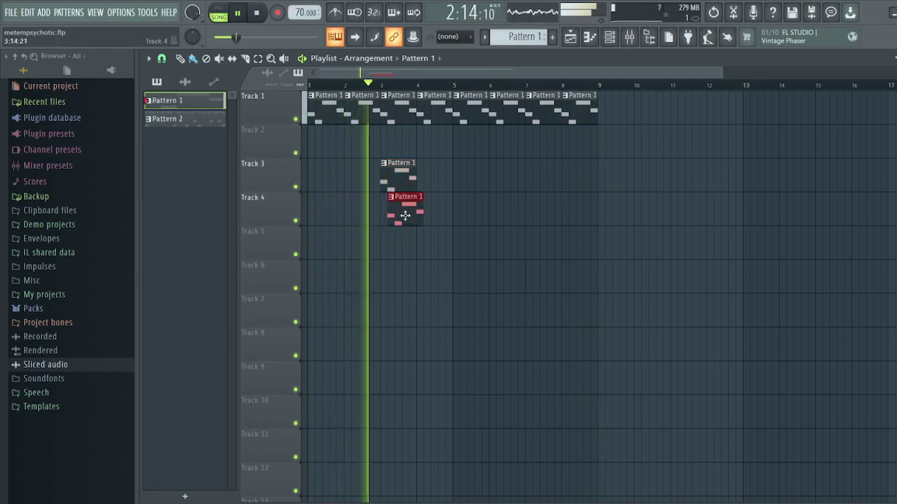
drag(405, 217, 412, 217)
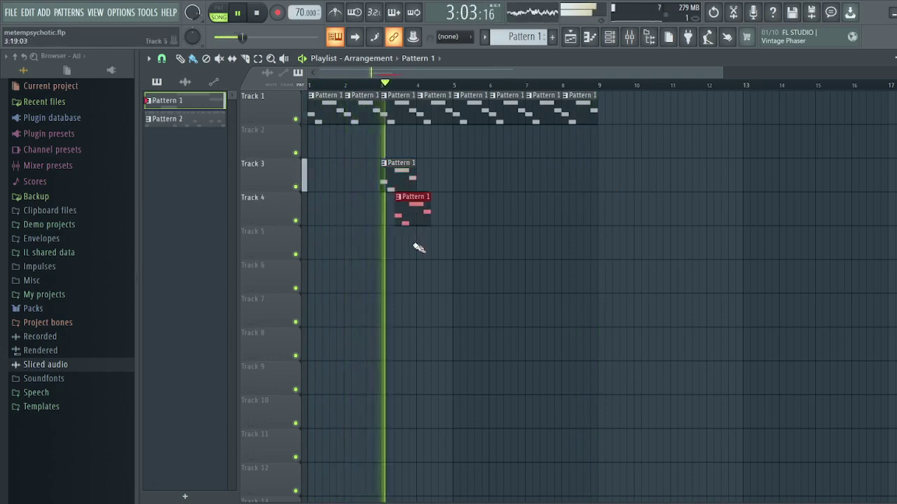
click(413, 245)
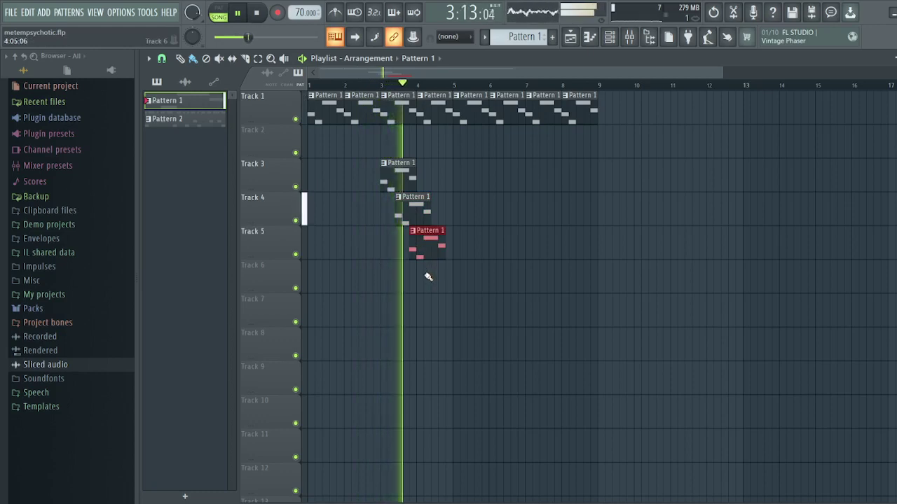
click(427, 280)
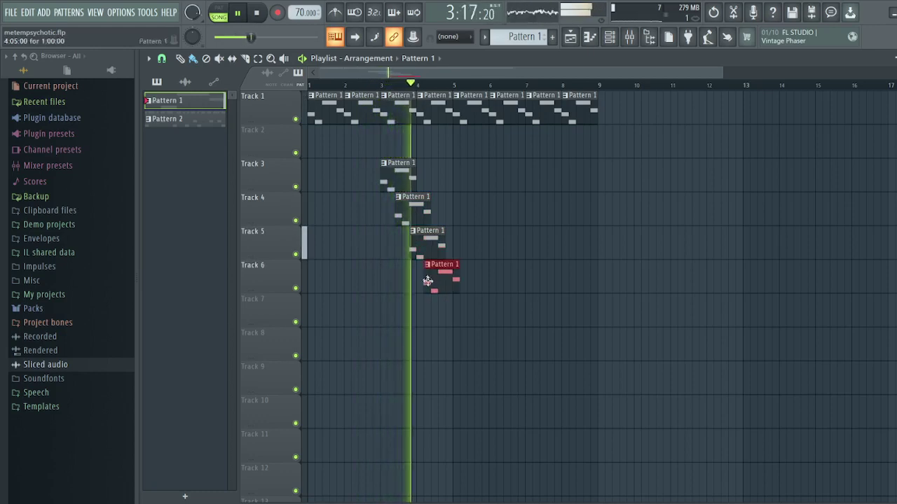
- Continue the Pattern 1 staircase with one clip on each of Tracks 7 to 11, from late bar 4 to 7:13
click(451, 316)
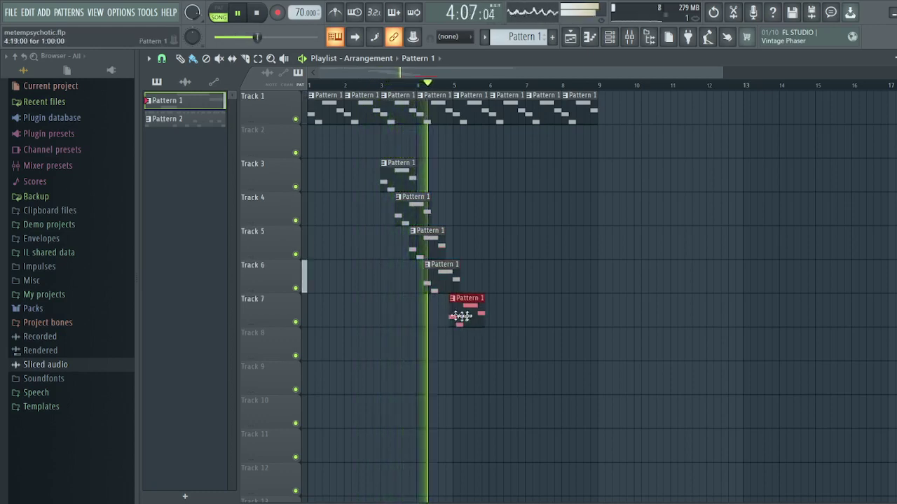
click(476, 350)
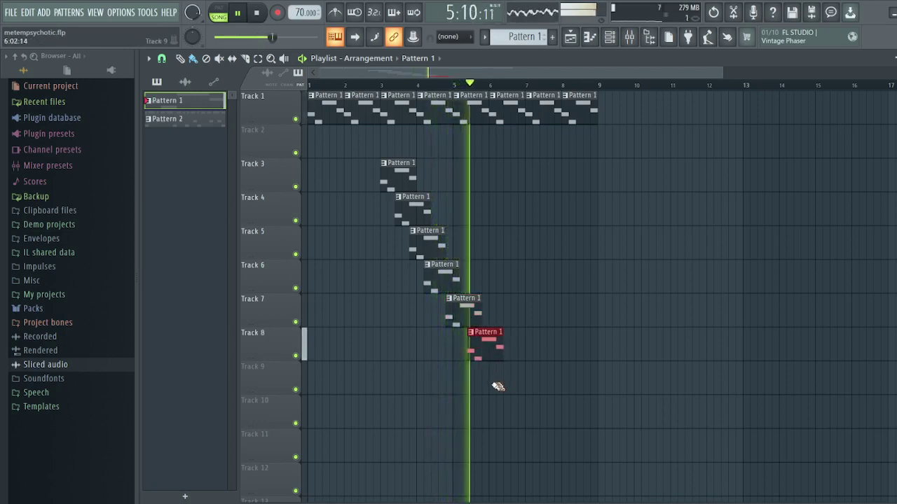
click(491, 383)
click(528, 413)
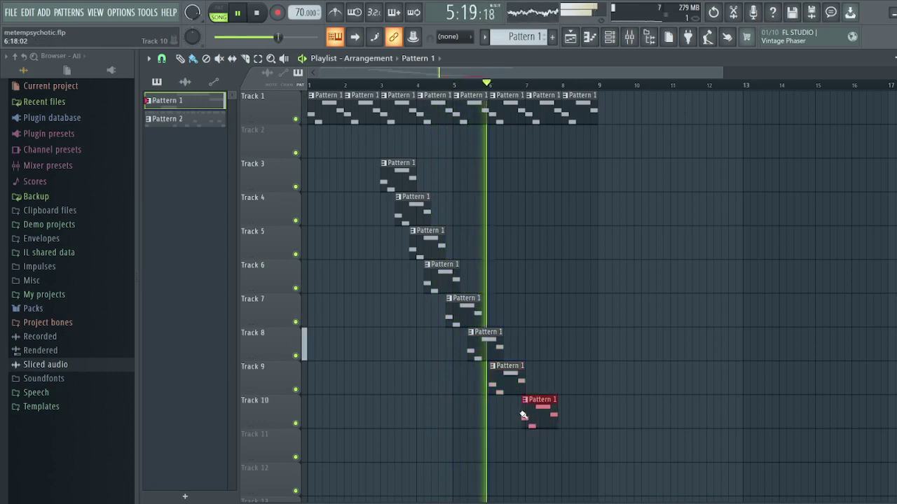
click(559, 452)
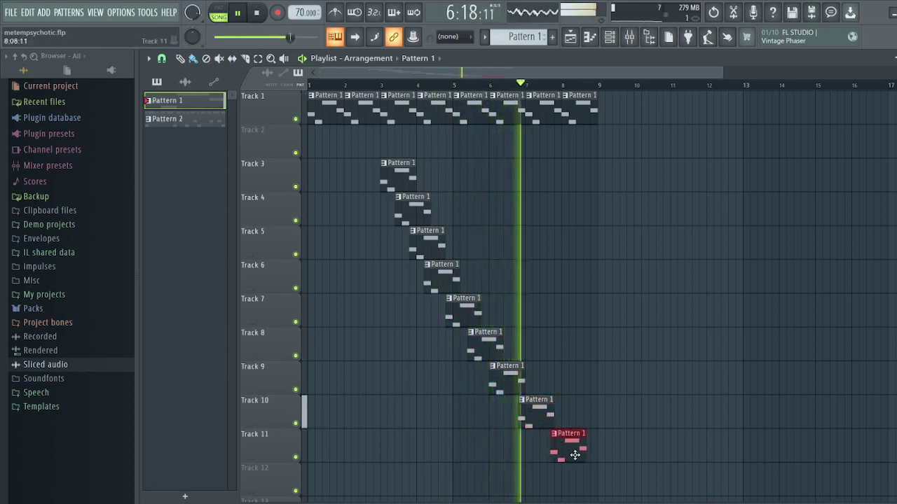
scroll(572, 443, down, 2)
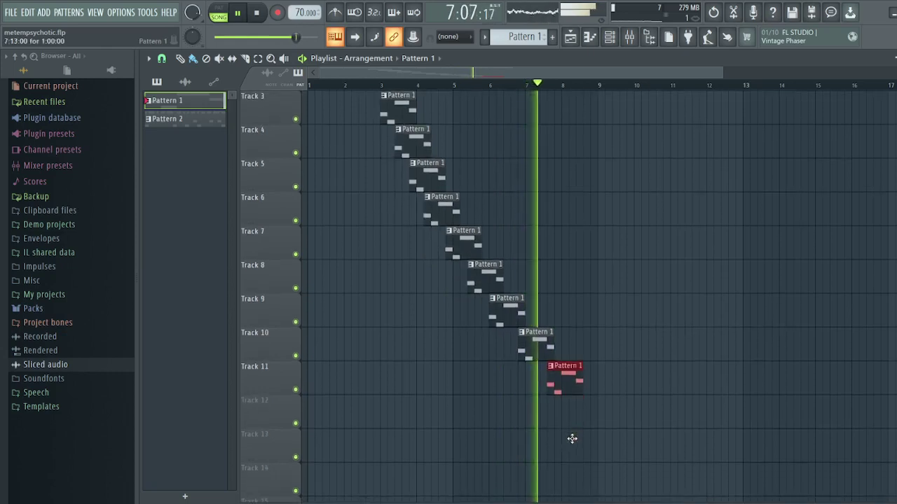
- Delete Track 1's Pattern 1 clips from bar 3 onward
scroll(572, 439, up, 2)
right_click(590, 118)
right_click(551, 119)
right_click(515, 119)
right_click(478, 118)
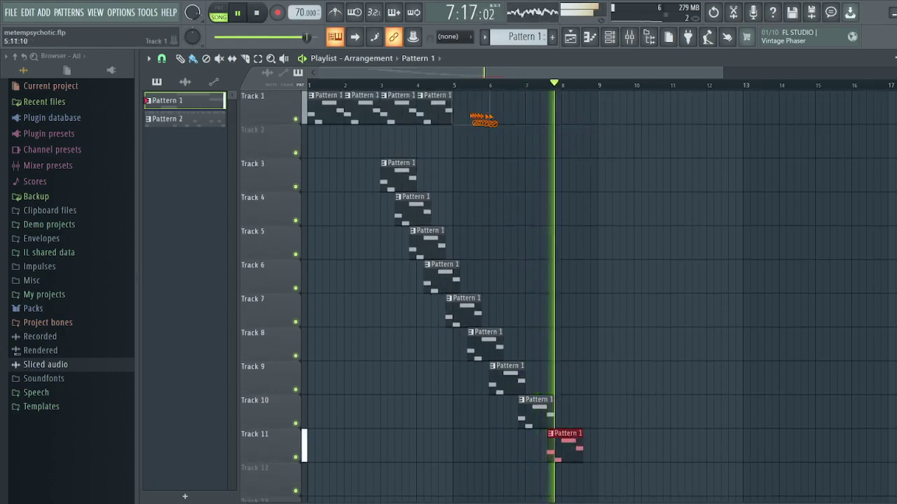
right_click(445, 117)
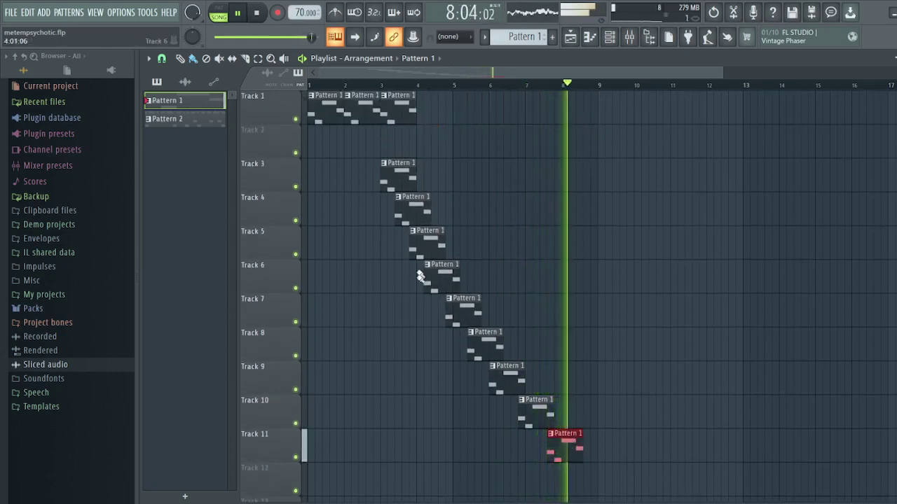
right_click(410, 114)
- Place one Pattern 1 clip each on Track 12 at 4:13, Track 13 late in bar 4, Track 14 at bar 4 and Track 16 in bar 3
scroll(380, 344, down, 2)
scroll(391, 372, up, 2)
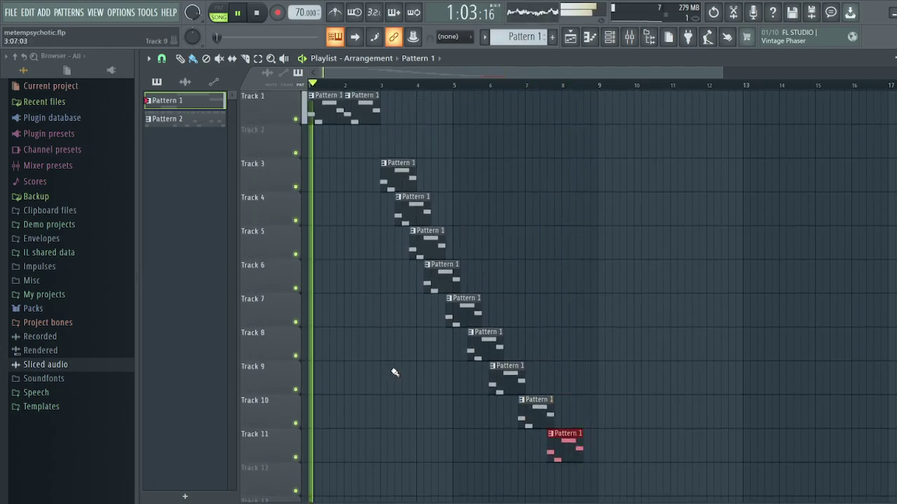
scroll(395, 372, down, 2)
scroll(398, 370, up, 2)
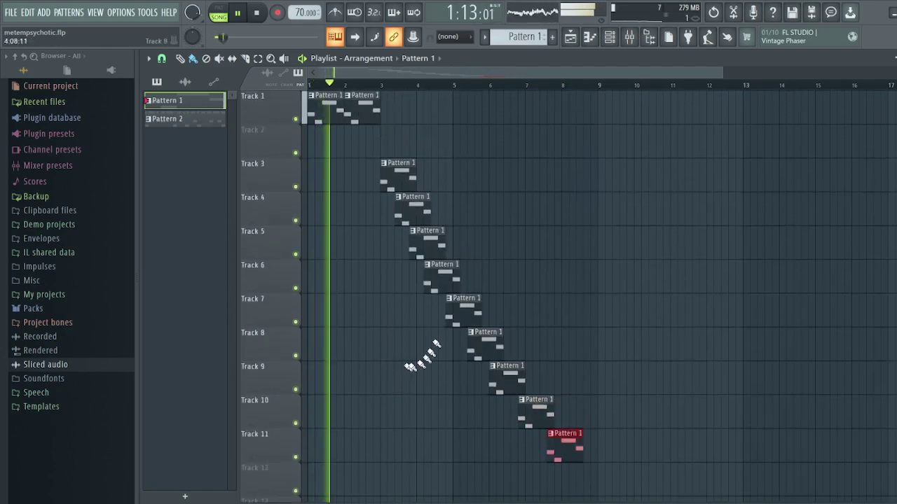
scroll(451, 385, down, 2)
click(451, 378)
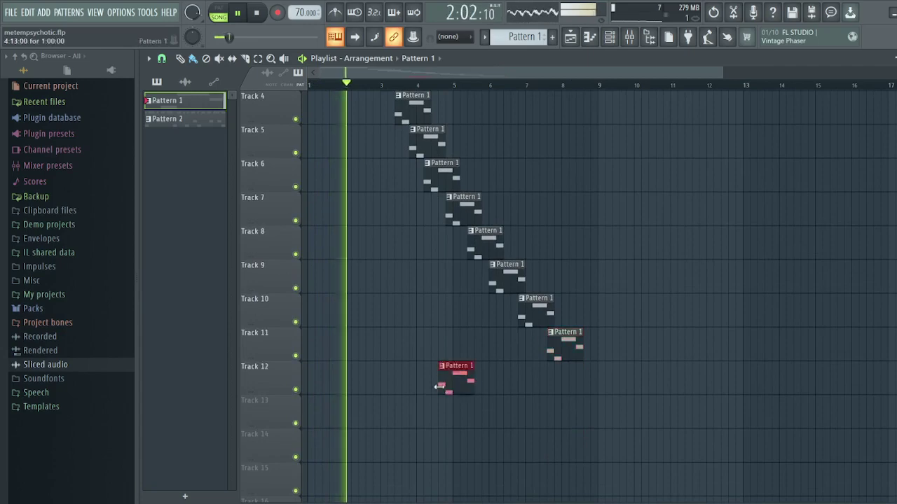
scroll(459, 371, down, 1)
click(456, 351)
click(421, 378)
click(399, 441)
- Scatter one Pattern 1 clip onto each of Tracks 13 to 19, with starts between about bar 2 and the end of bar 6
scroll(406, 378, down, 2)
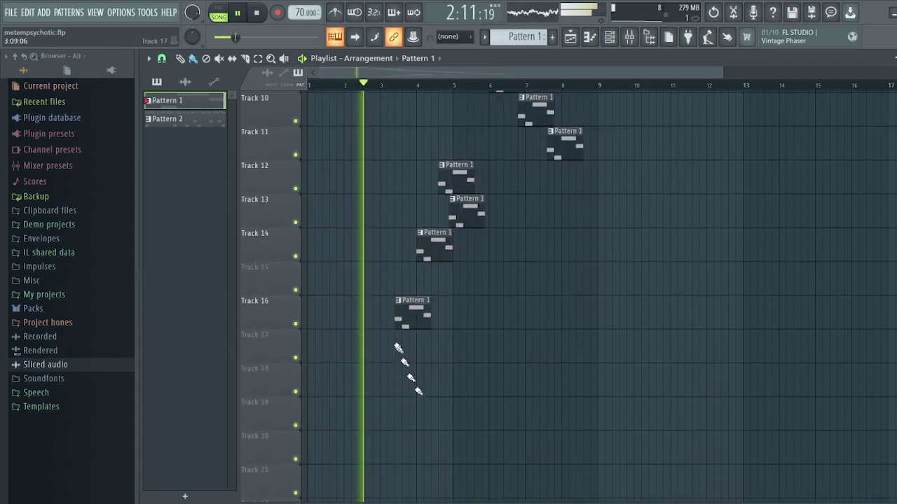
click(524, 272)
click(417, 378)
click(392, 414)
click(365, 347)
click(362, 312)
click(348, 245)
click(348, 210)
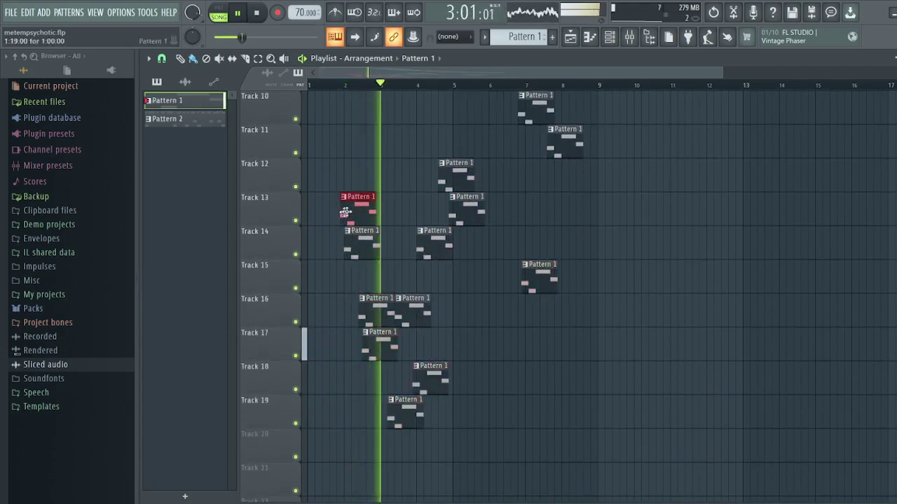
- Add eight more Pattern 1 clips across Tracks 15 to 21, with scattered starts from late bar 3 to bar 7
click(410, 279)
click(462, 300)
click(494, 343)
click(490, 410)
click(452, 445)
click(520, 479)
click(538, 410)
click(549, 377)
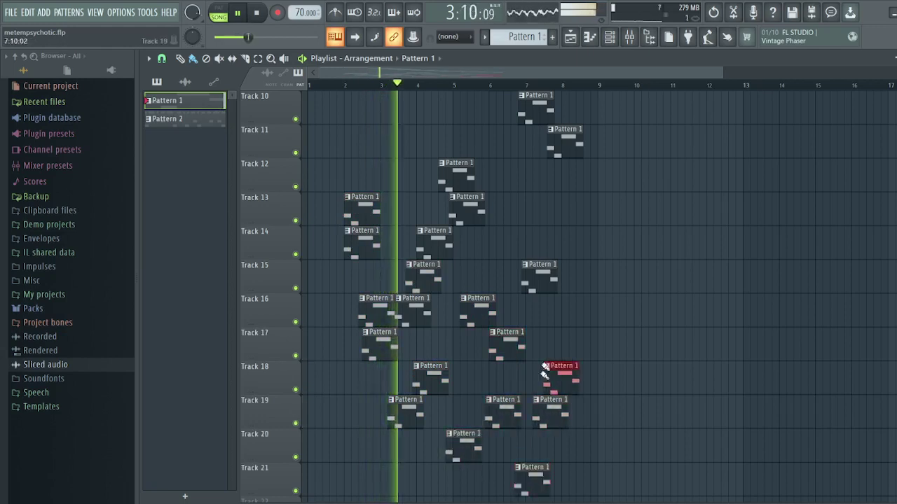
- Trim the start of Track 17's bar 6 clip and add six Pattern 1 clips on Tracks 14 to 18 between bars 5 and 8
click(463, 377)
drag(491, 354, 494, 354)
click(555, 347)
click(548, 312)
click(511, 245)
click(472, 245)
click(474, 279)
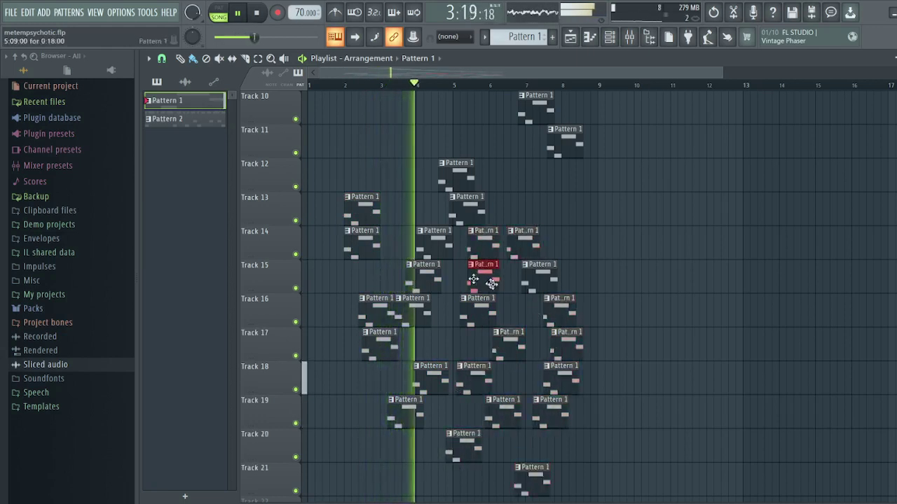
- Add one Pattern 1 clip on each of Tracks 17 to 21, with staggered starts between late bar 1 and late bar 4
click(452, 343)
click(359, 382)
click(338, 415)
click(353, 440)
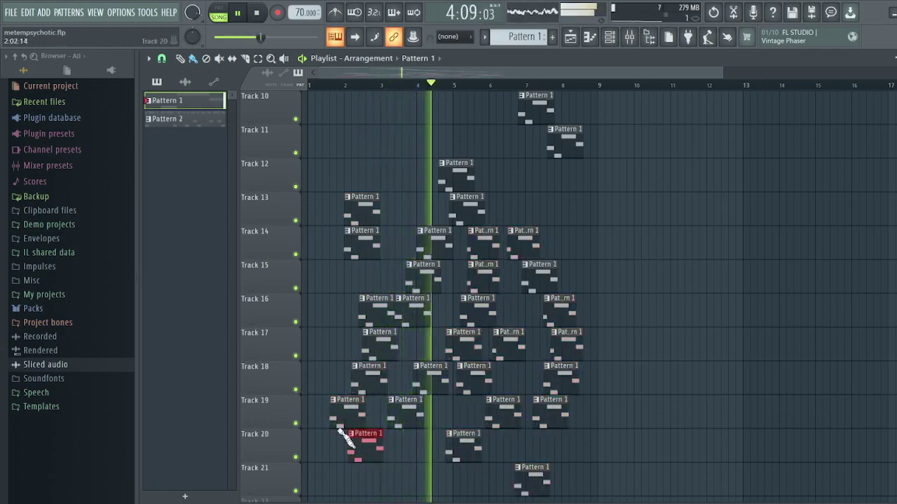
click(412, 470)
- Place two Pattern 1 clips on Track 22, three on Track 23 and one on Track 24, starting between bars 2 and 5
scroll(411, 438, down, 1)
scroll(411, 438, down, 4)
click(368, 377)
click(385, 344)
click(483, 377)
click(483, 344)
click(449, 377)
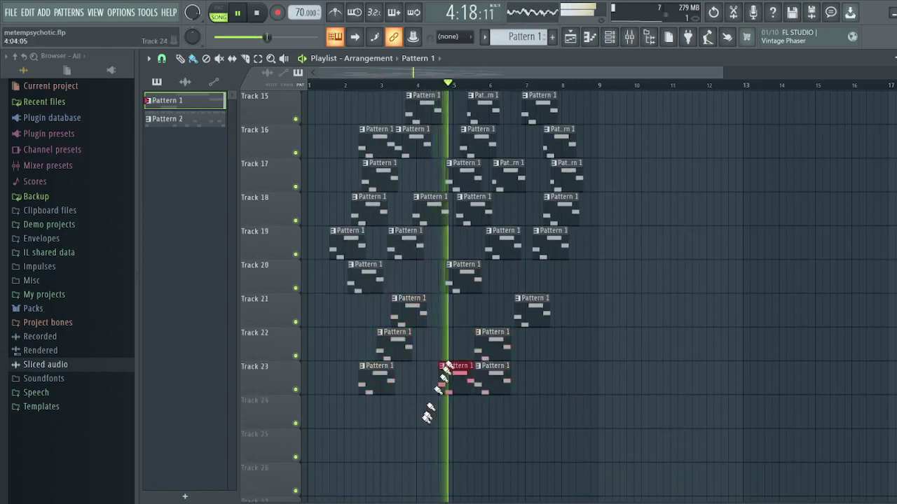
click(428, 410)
- Select Pattern 2, place a clip of it on Track 26 in bar 2, and trim the clip's start to bar 3
click(207, 122)
scroll(344, 441, down, 5)
click(361, 322)
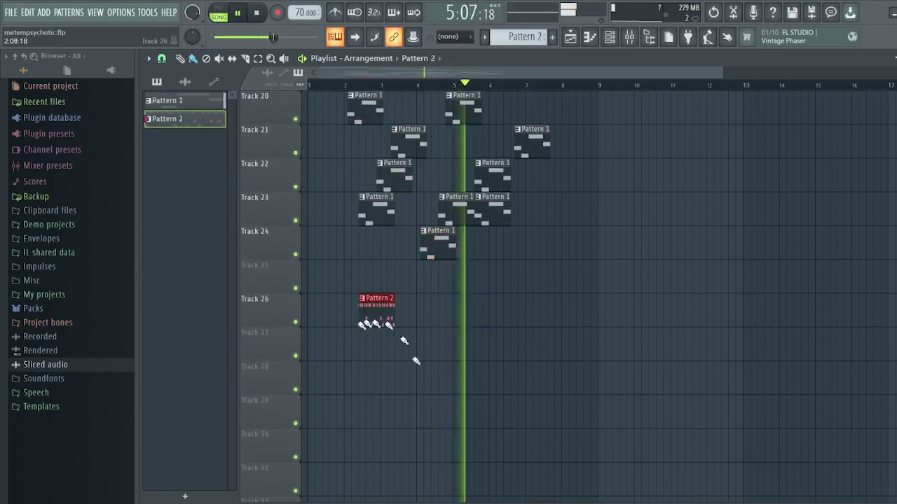
drag(360, 322, 382, 321)
- Scatter seven Pattern 2 clips across Tracks 25 to 29, including three on Track 28, with starts between bars 3 and 7
click(421, 321)
click(490, 272)
click(547, 382)
click(452, 383)
click(417, 385)
click(399, 415)
click(521, 356)
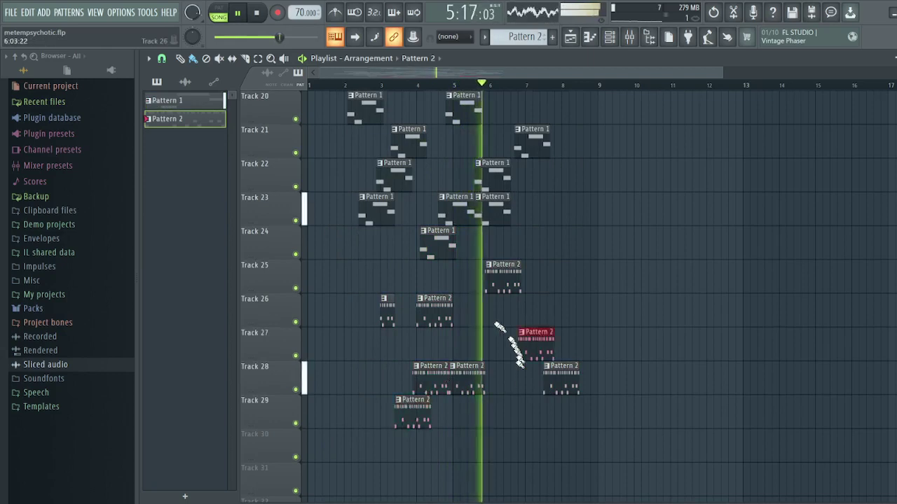
- Add Pattern 2 clips on Track 26 in bar 5, on Tracks 24 and 25 in bar 7, and on Tracks 27 and 28 in bar 2
click(467, 319)
click(489, 266)
click(582, 258)
drag(588, 242, 559, 241)
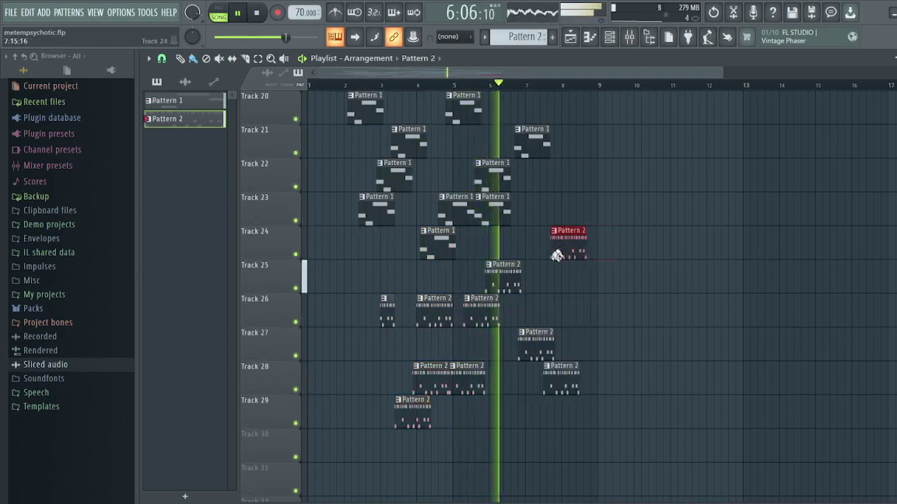
click(555, 276)
click(357, 378)
click(357, 344)
- Add a Pattern 2 clip on Track 29 late in bar 4 and two separated Pattern 2 clips each on Tracks 30 and 31
scroll(392, 350, down, 4)
click(462, 277)
click(507, 309)
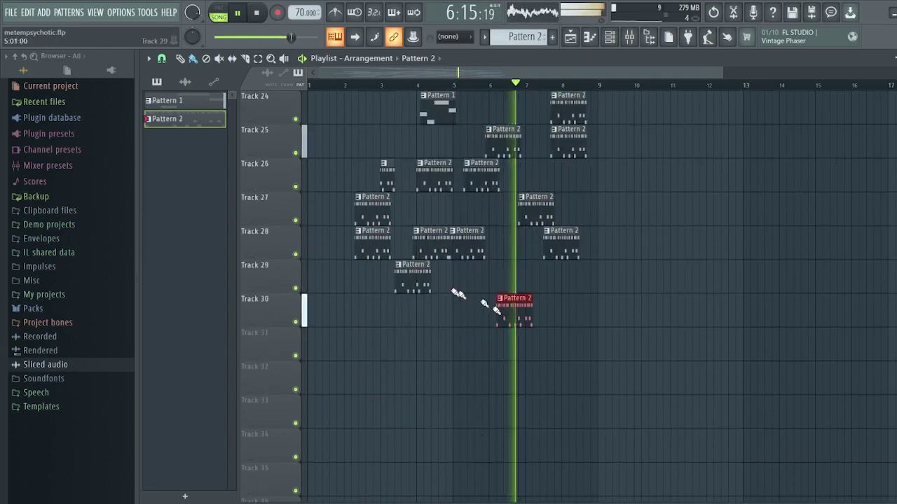
click(445, 343)
click(361, 344)
click(343, 309)
- Place two Pattern 2 clips on each of Tracks 32, 33 and 34, with staggered starts between bars 2 and 5
click(372, 441)
click(396, 378)
click(409, 413)
click(455, 445)
click(459, 379)
click(490, 413)
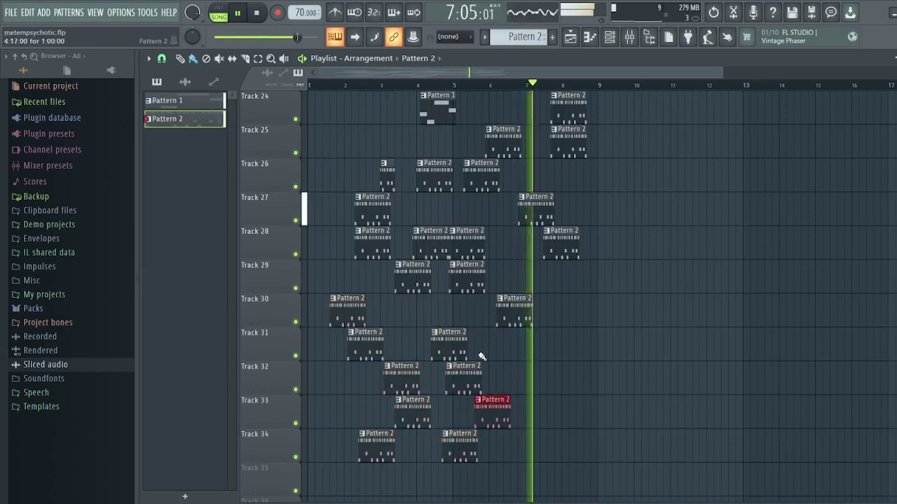
- Add two Pattern 2 clips on Track 31 and one each on Tracks 32 and 33, starting between late bar 5 and bar 7
click(490, 343)
click(553, 413)
click(550, 344)
click(529, 381)
- Scatter eight Pattern 2 clips over Tracks 35, 36 and 38, with starts between late bar 1 and late bar 6
scroll(526, 392, down, 4)
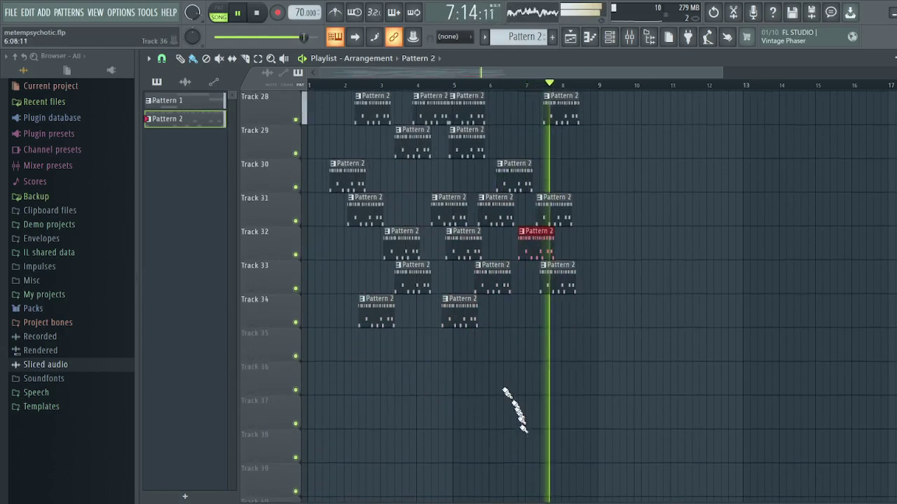
click(512, 347)
click(459, 448)
click(410, 382)
click(372, 375)
click(340, 452)
click(343, 346)
click(504, 378)
click(524, 449)
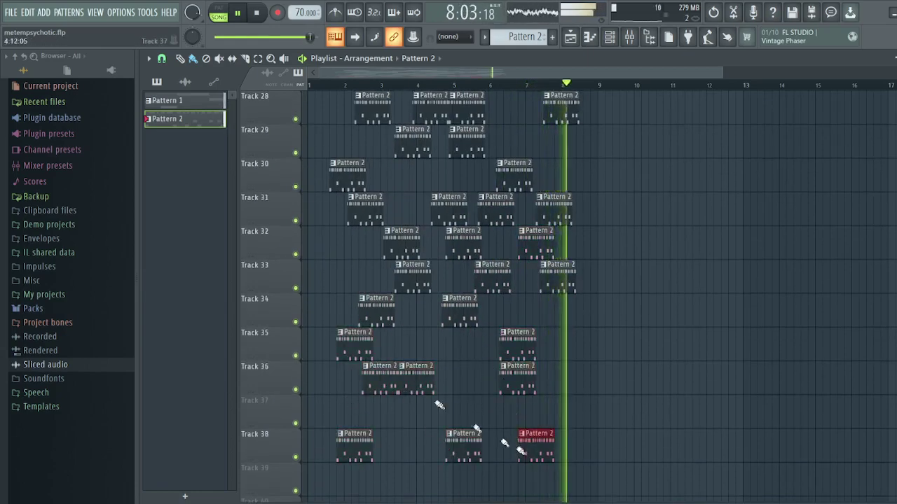
- Add one Pattern 2 clip each on Tracks 36, 38 and 39 and two on Track 37, starting between bars 3 and 5
click(455, 378)
click(455, 413)
click(403, 448)
click(382, 414)
click(484, 476)
scroll(463, 449, down, 5)
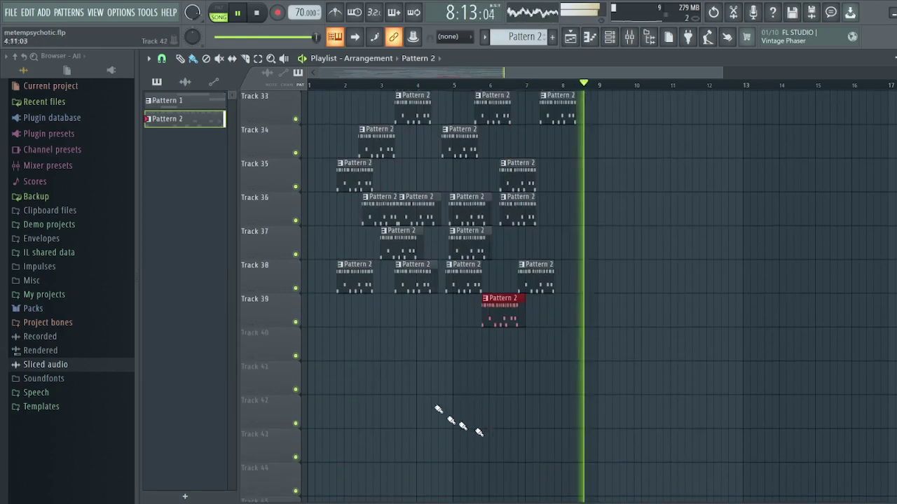
- Scatter seven Pattern 2 clips over Tracks 40 to 43, with starts between mid bar 1 and late bar 7
click(411, 375)
click(378, 339)
click(323, 410)
click(436, 443)
click(490, 382)
click(490, 347)
click(555, 448)
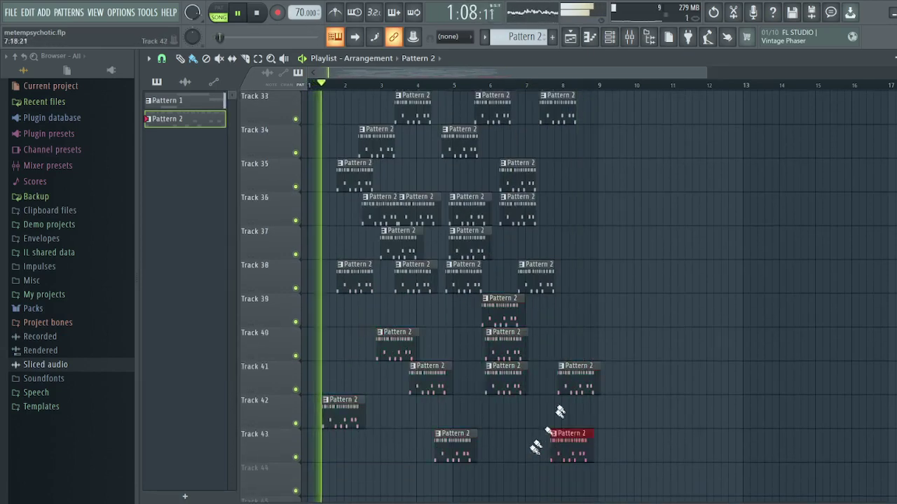
- Add eight Pattern 2 clips across Tracks 43 to 47, with staggered starts between early bar 2 and late bar 6
scroll(490, 421, down, 3)
click(398, 444)
click(379, 415)
click(353, 377)
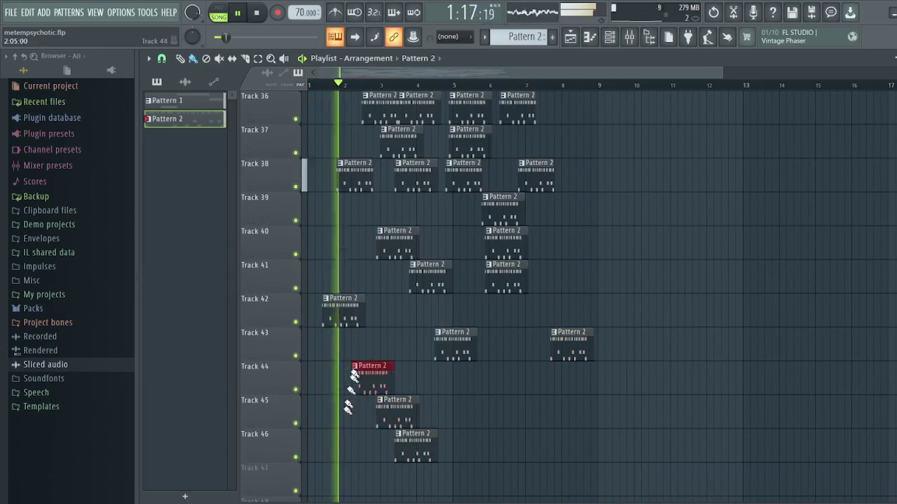
click(401, 378)
click(448, 411)
click(467, 482)
click(512, 357)
click(520, 438)
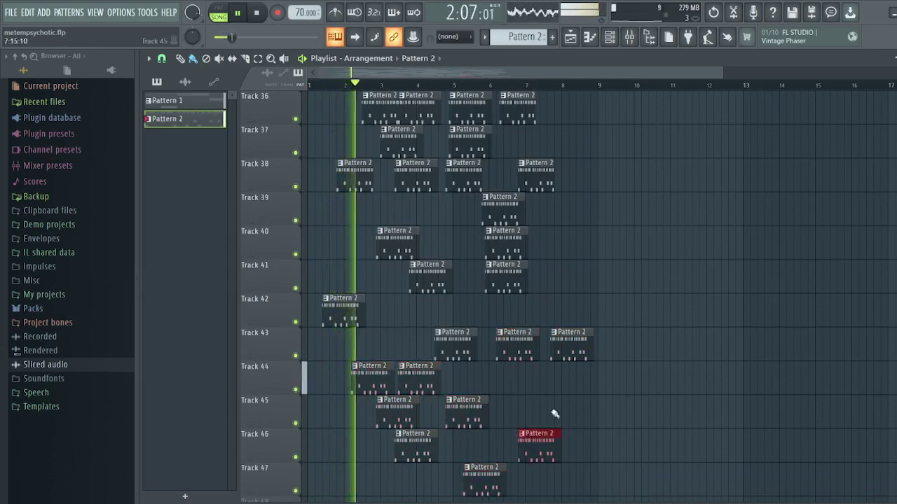
- Switch back to Pattern 1 and place one clip each on Tracks 47, 48 and 51, starting between bars 1 and 3
scroll(554, 414, up, 15)
click(503, 290)
scroll(502, 291, down, 20)
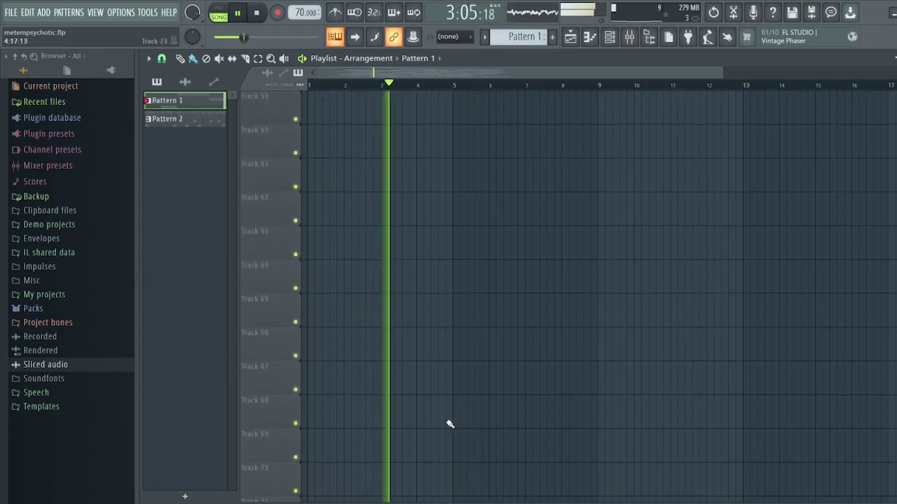
scroll(448, 423, up, 12)
click(381, 223)
click(338, 255)
click(320, 355)
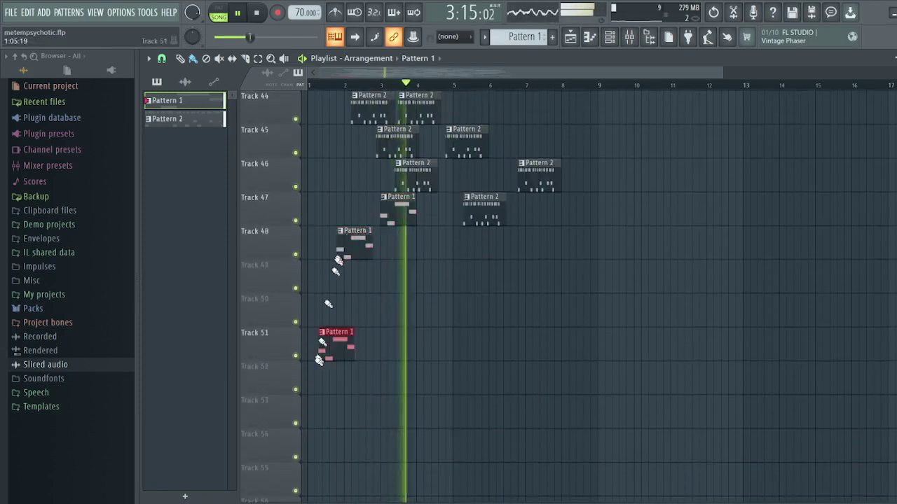
- Scatter ten more Pattern 1 clips over Tracks 48 to 54, with starts between early bar 2 and mid bar 5
click(352, 377)
click(396, 282)
click(414, 246)
click(451, 247)
click(468, 272)
click(429, 377)
click(414, 410)
click(379, 444)
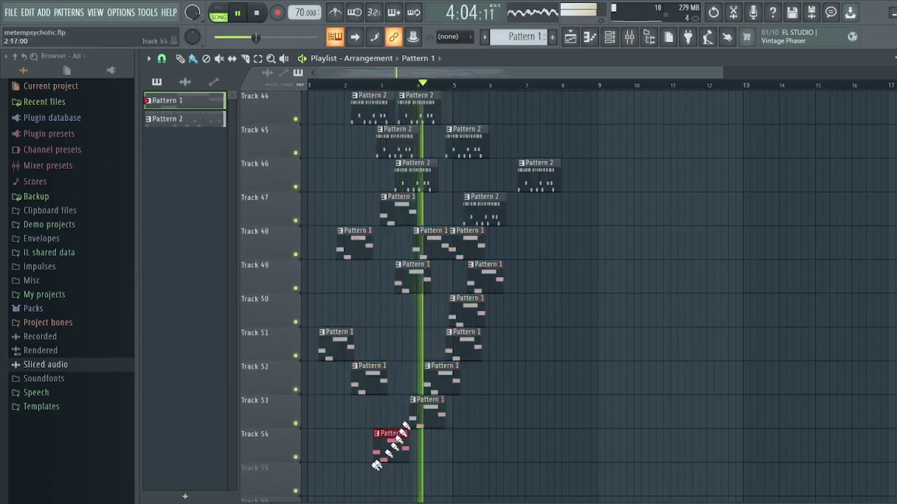
- Add three Pattern 1 clips on Track 55 and one each on Tracks 49, 51, 52 and 54, starting between bars 2 and 7
click(356, 479)
click(541, 275)
click(519, 343)
click(517, 377)
click(494, 445)
click(433, 478)
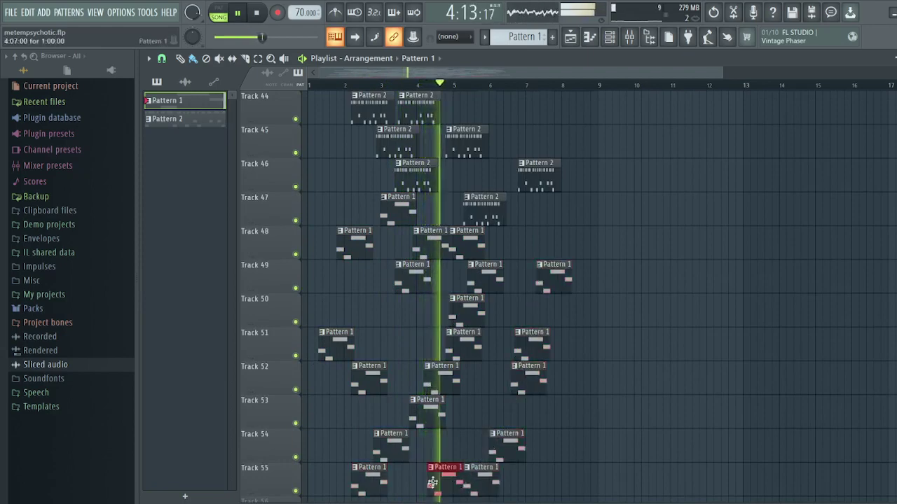
click(468, 478)
- Place one Pattern 1 clip each on Tracks 55 to 58, stepping the starts back from mid bar 7 to mid bar 5
scroll(468, 479, down, 4)
click(548, 242)
click(526, 275)
click(504, 309)
click(480, 343)
- Add two Pattern 1 clips each on Tracks 58 and 60 and one on Track 61, starting between late bar 1 and mid bar 4
click(450, 275)
click(443, 411)
click(411, 444)
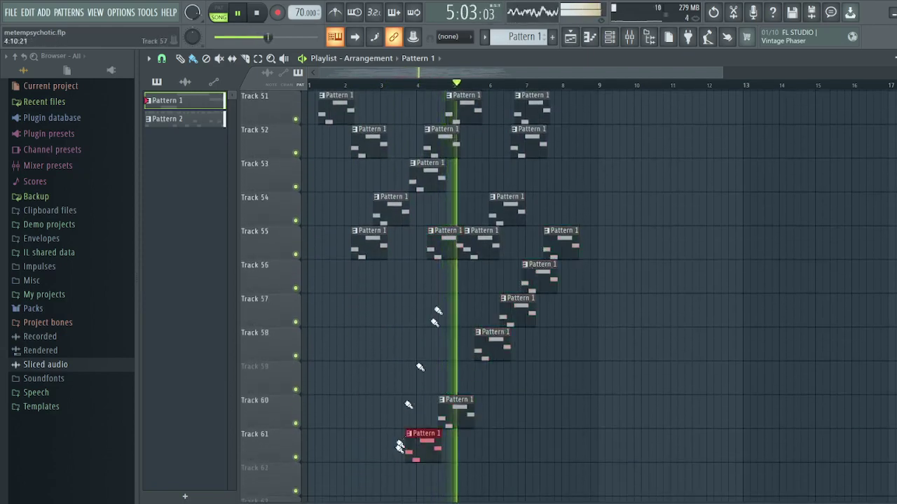
click(407, 344)
click(371, 343)
click(342, 411)
- Switch to Pattern 2 and place one clip each on Tracks 61, 62, 63, 65 and 67, stepping back from late bar 7 to mid bar 3
scroll(372, 376, up, 6)
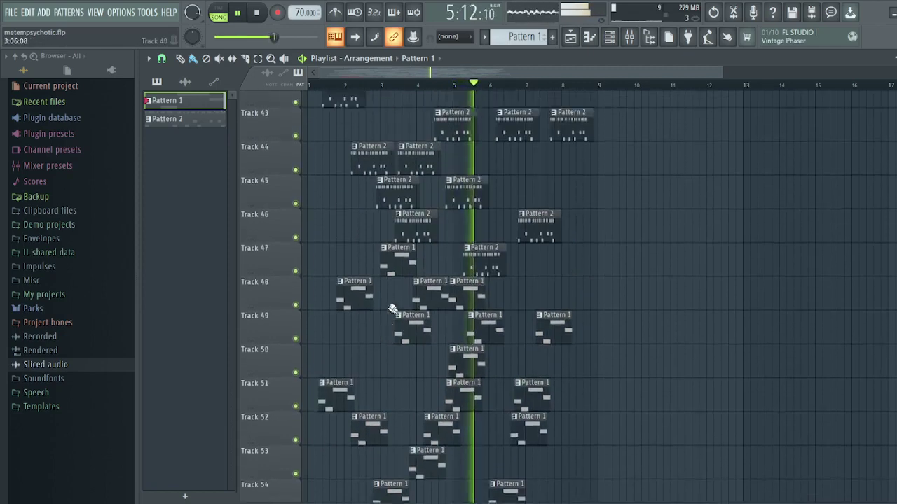
scroll(429, 349, down, 12)
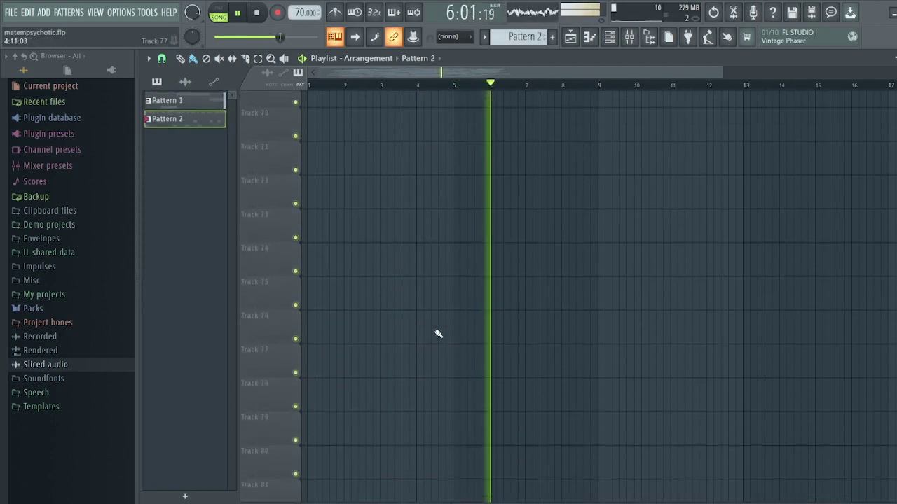
scroll(441, 351, up, 3)
click(551, 212)
click(505, 249)
click(480, 279)
click(444, 350)
click(403, 400)
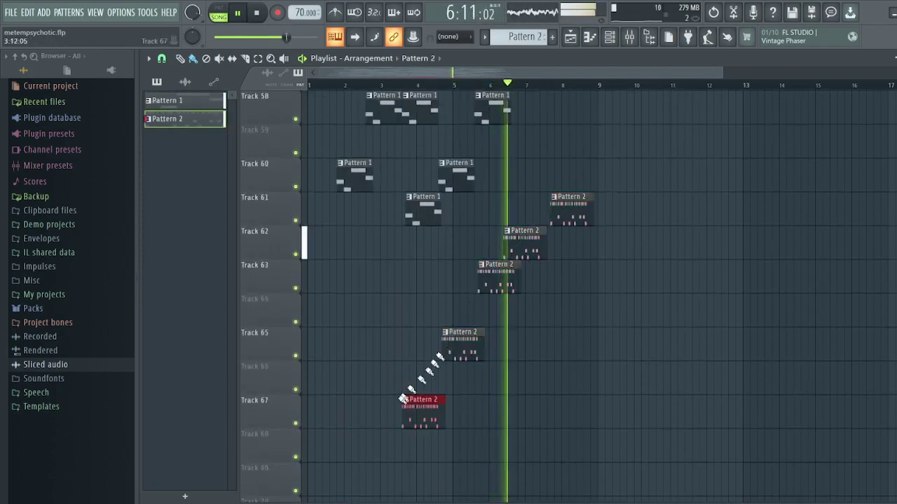
- Scatter eight more Pattern 2 clips over Tracks 62 to 68, with starts between early bar 1 and bar 7
click(352, 410)
click(415, 246)
click(386, 277)
click(313, 379)
click(527, 315)
click(513, 347)
click(491, 449)
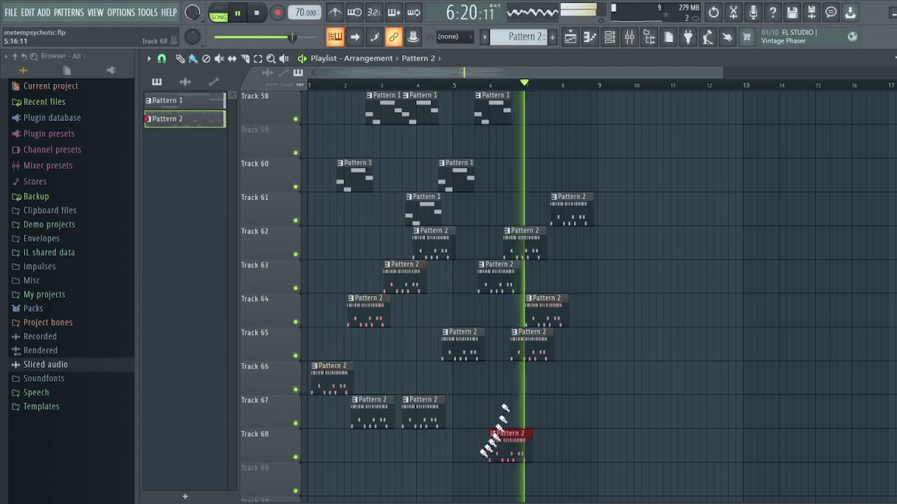
- Add two Pattern 2 clips on Track 71 and one each on Tracks 68, 69, 70 and 74, starting between bars 2 and 5
click(448, 449)
scroll(459, 330, down, 3)
click(474, 352)
click(419, 378)
click(375, 379)
click(346, 476)
click(366, 308)
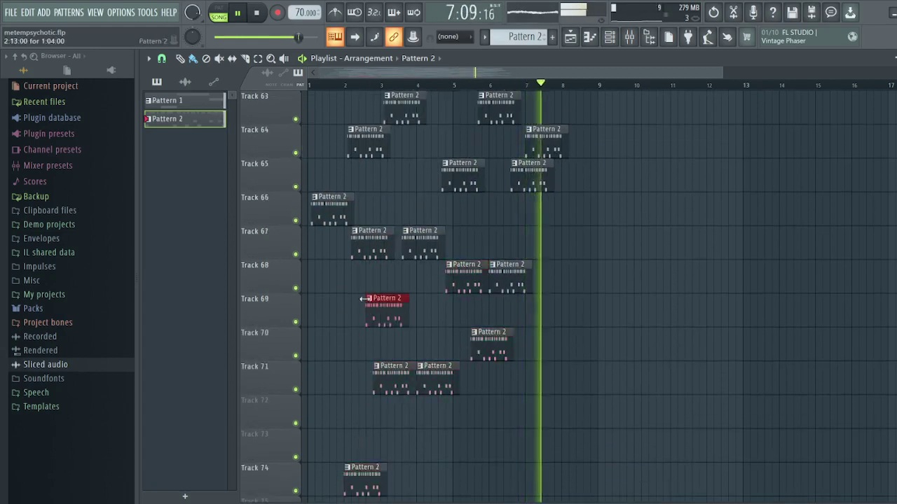